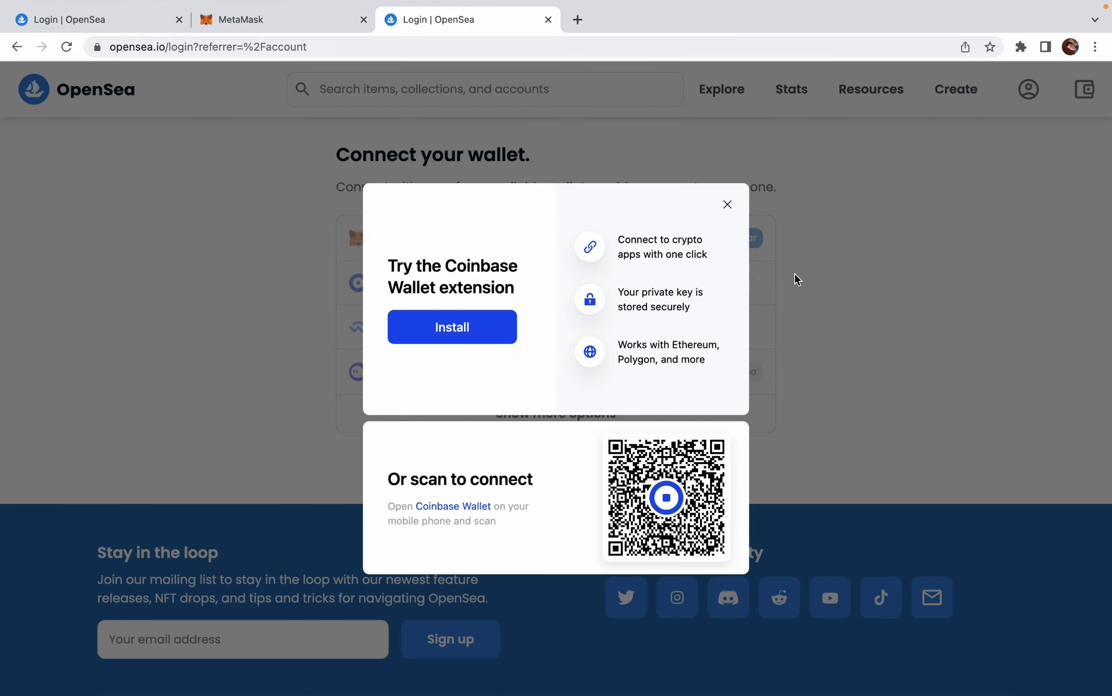
- Dismiss the Coinbase Wallet prompt, choose MetaMask as the wallet, and begin creating a new wallet, agreeing to usage data collection
click(728, 205)
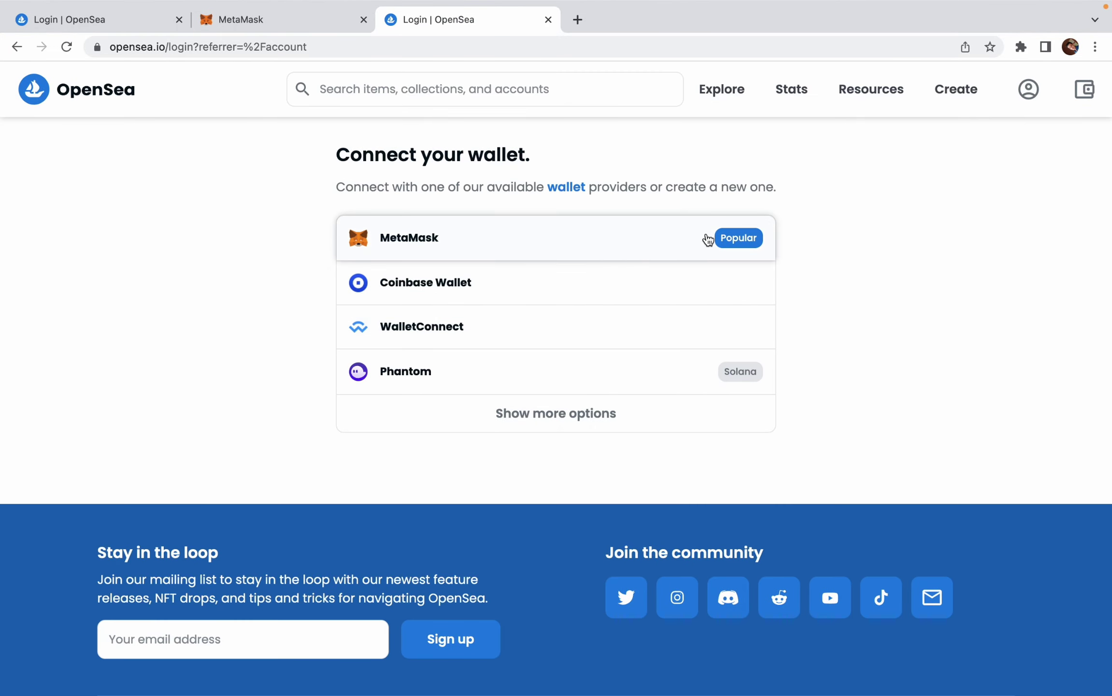
click(746, 240)
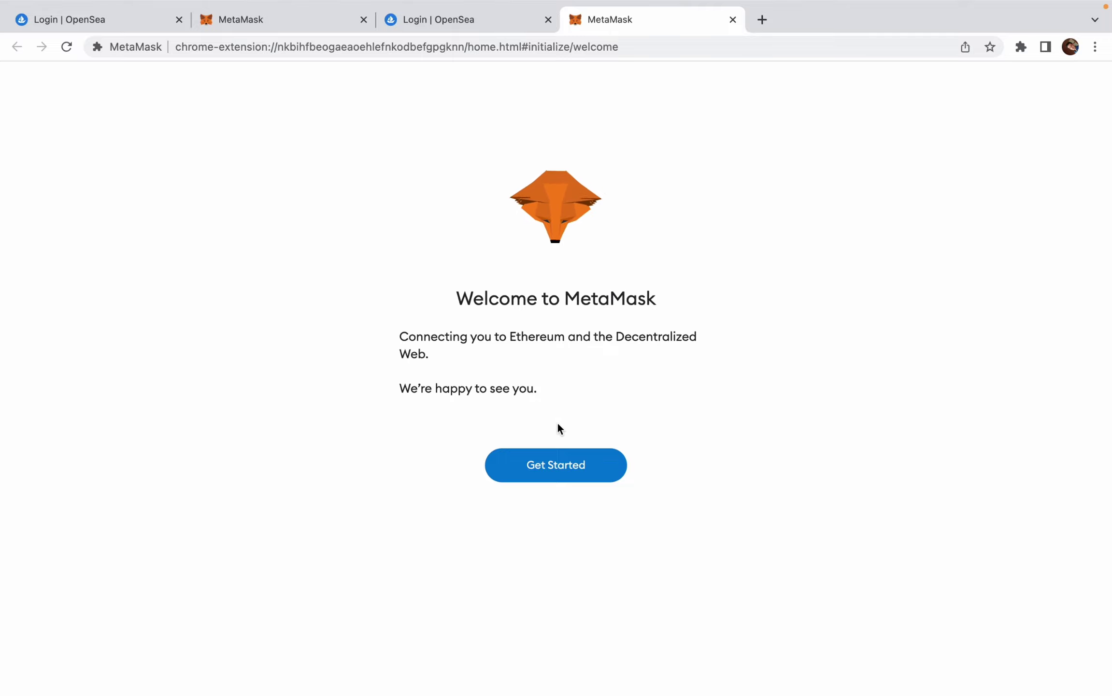
click(572, 462)
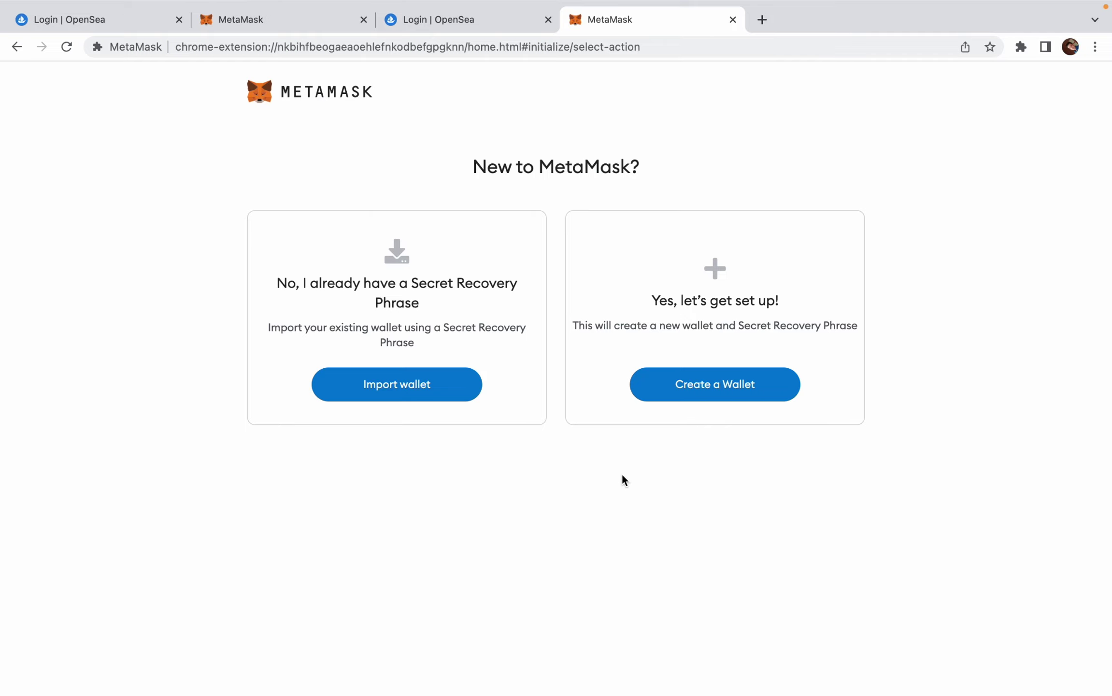
click(723, 386)
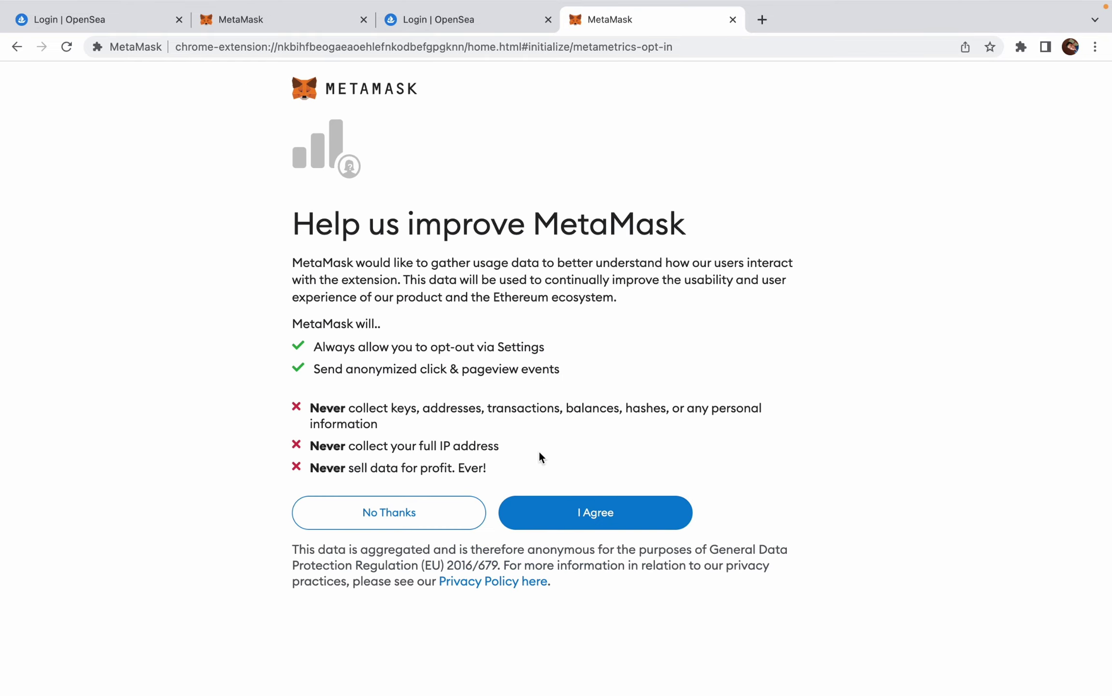
click(602, 514)
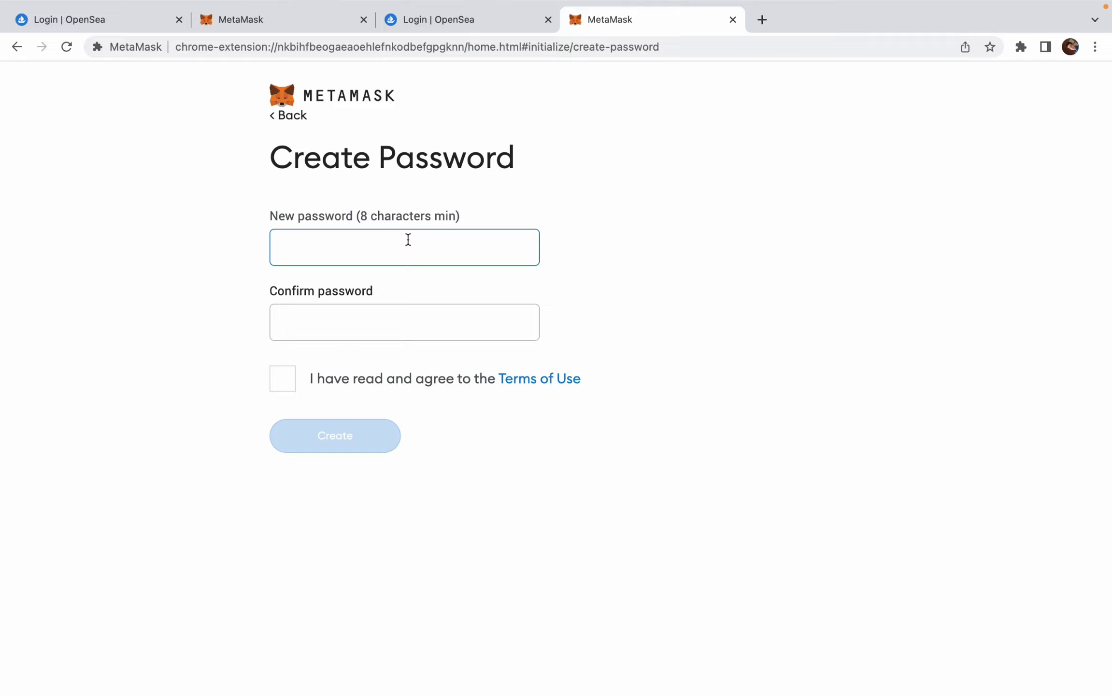
- Create the MetaMask wallet with a new password, confirming the password and accepting the Terms of Use
text(•••••••••)
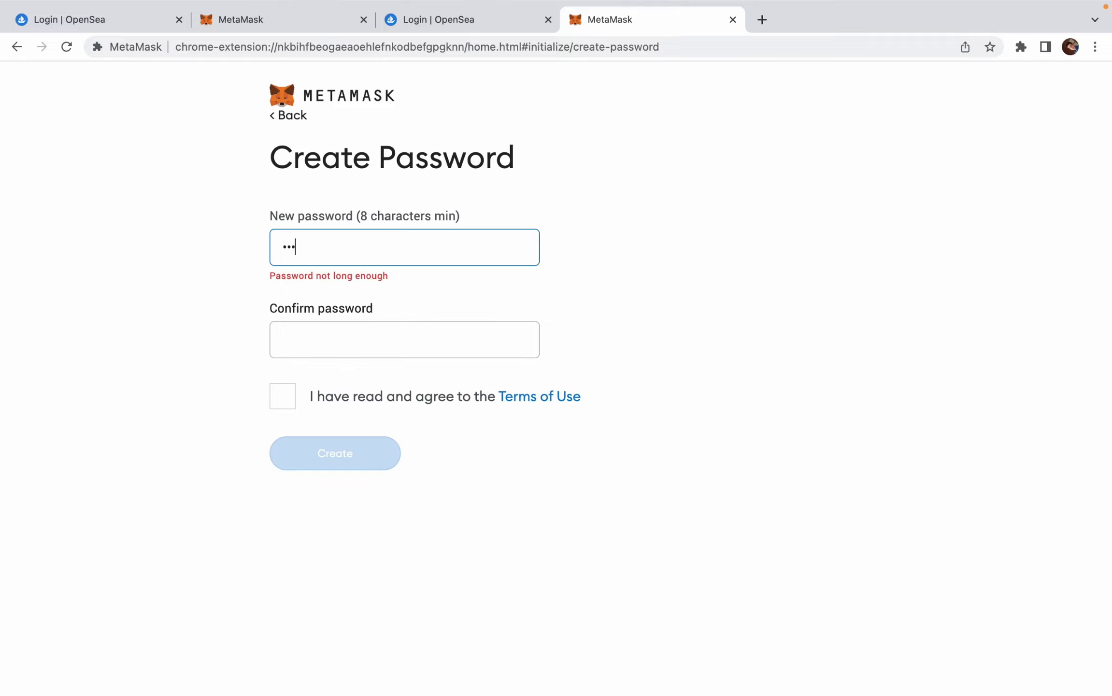
click(373, 320)
text(•••••••••)
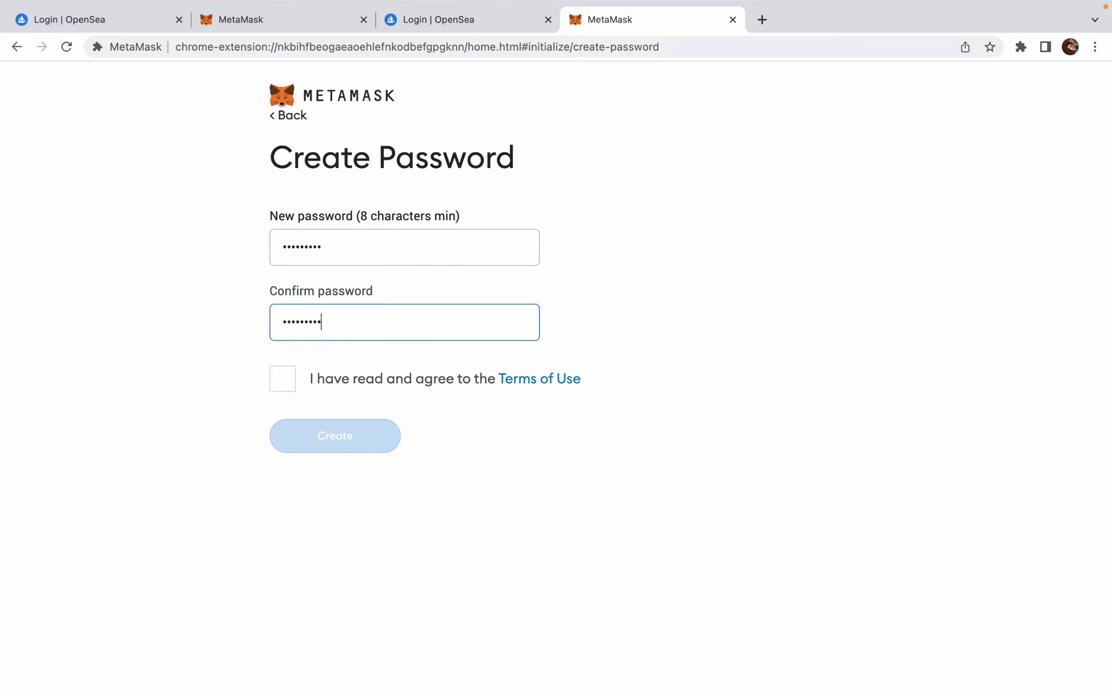
click(284, 383)
click(330, 433)
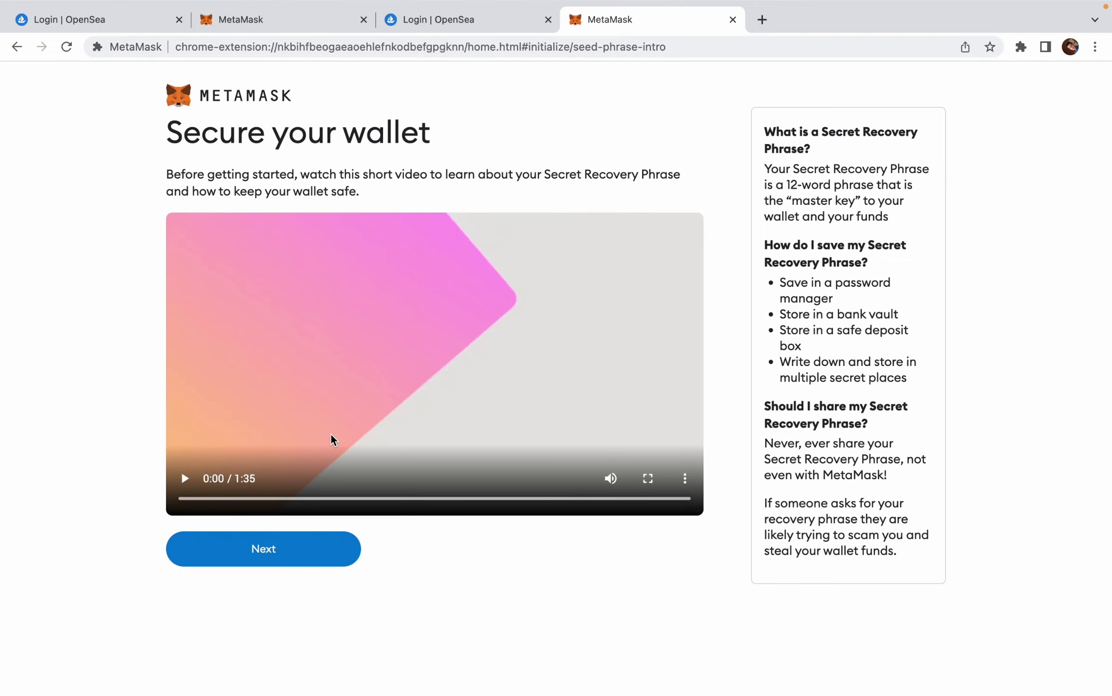
- Reveal the wallet's Secret Recovery Phrase after the introductory video page and continue to its confirmation
click(315, 559)
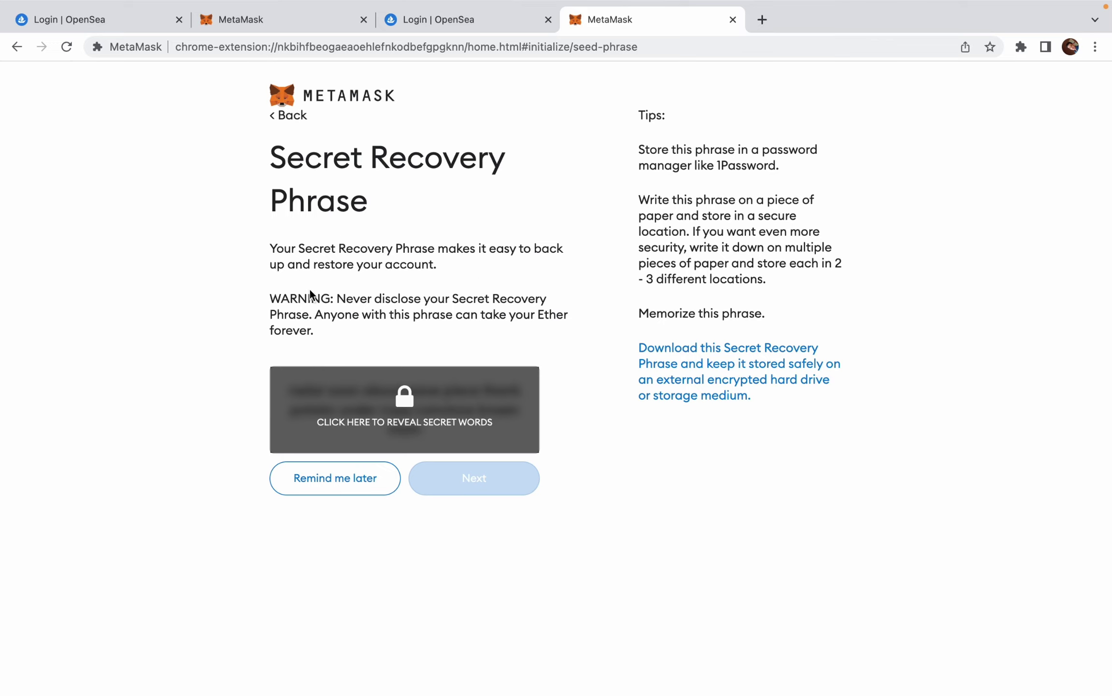
click(421, 406)
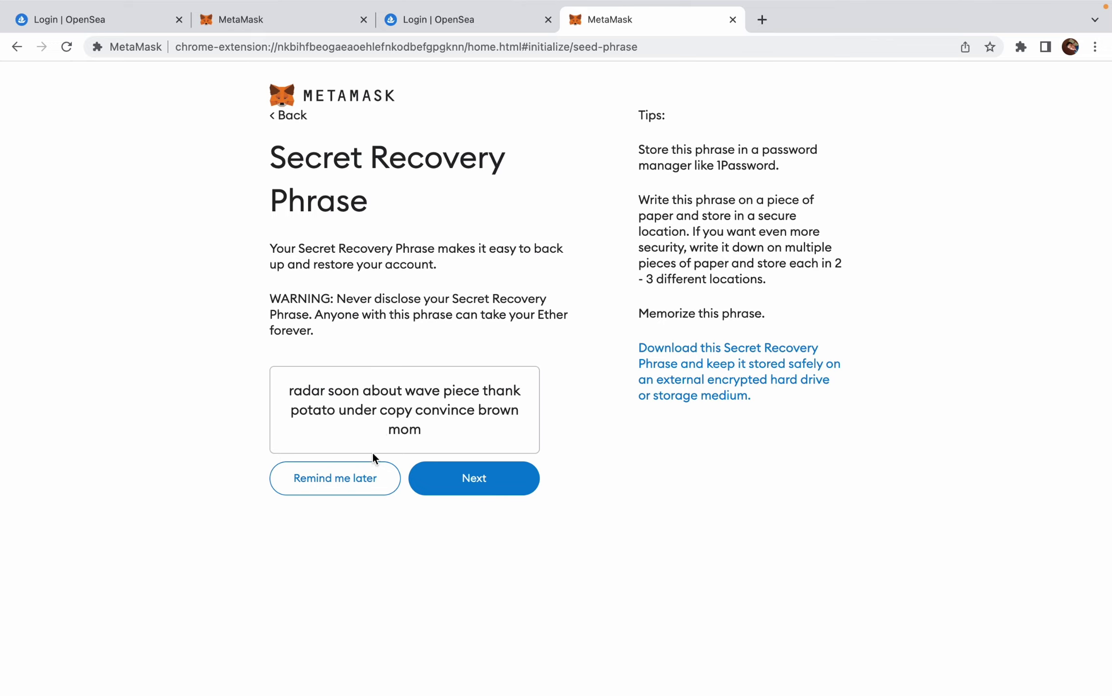
click(467, 479)
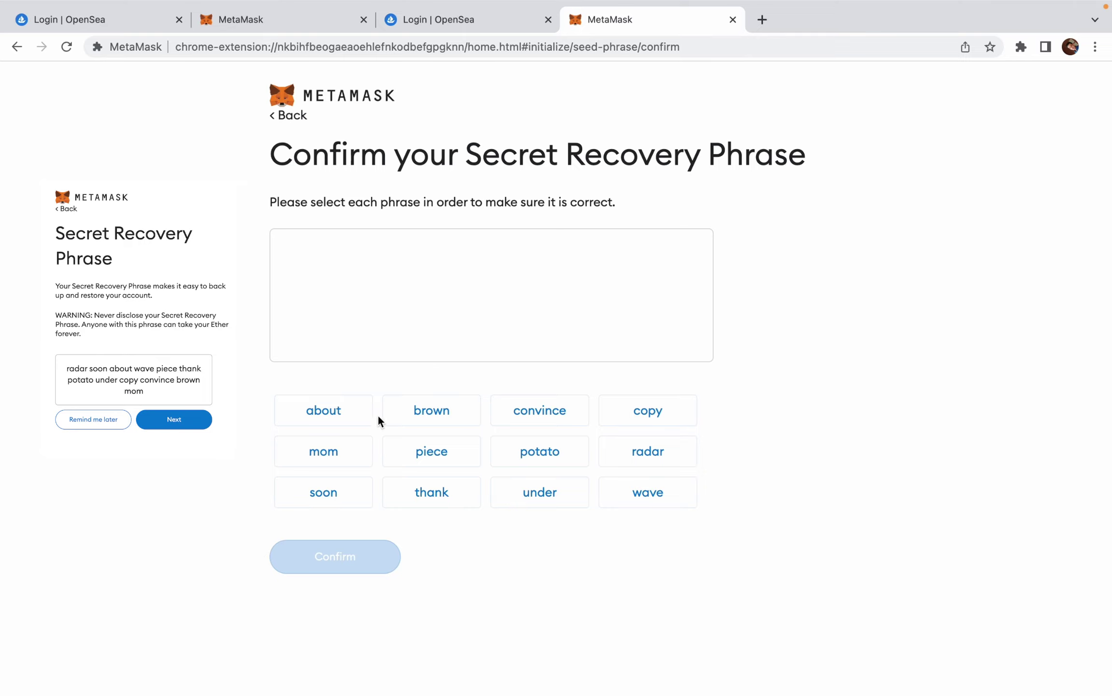
- Confirm the Secret Recovery Phrase by selecting all its words in order, and finish the wallet setup
click(638, 456)
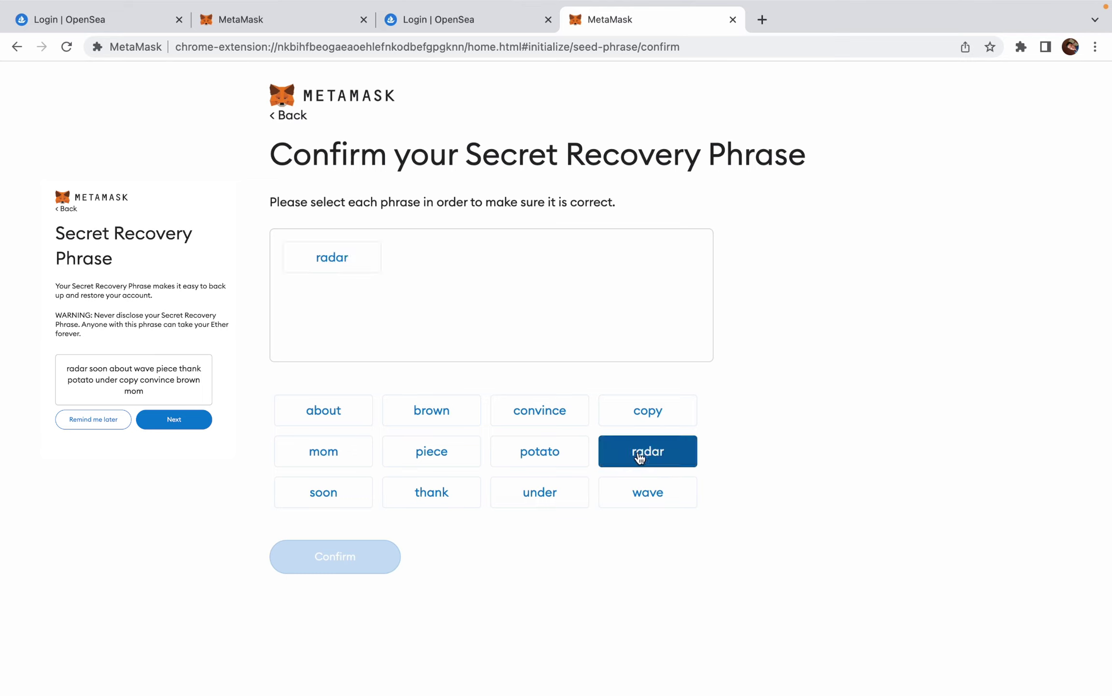
click(352, 489)
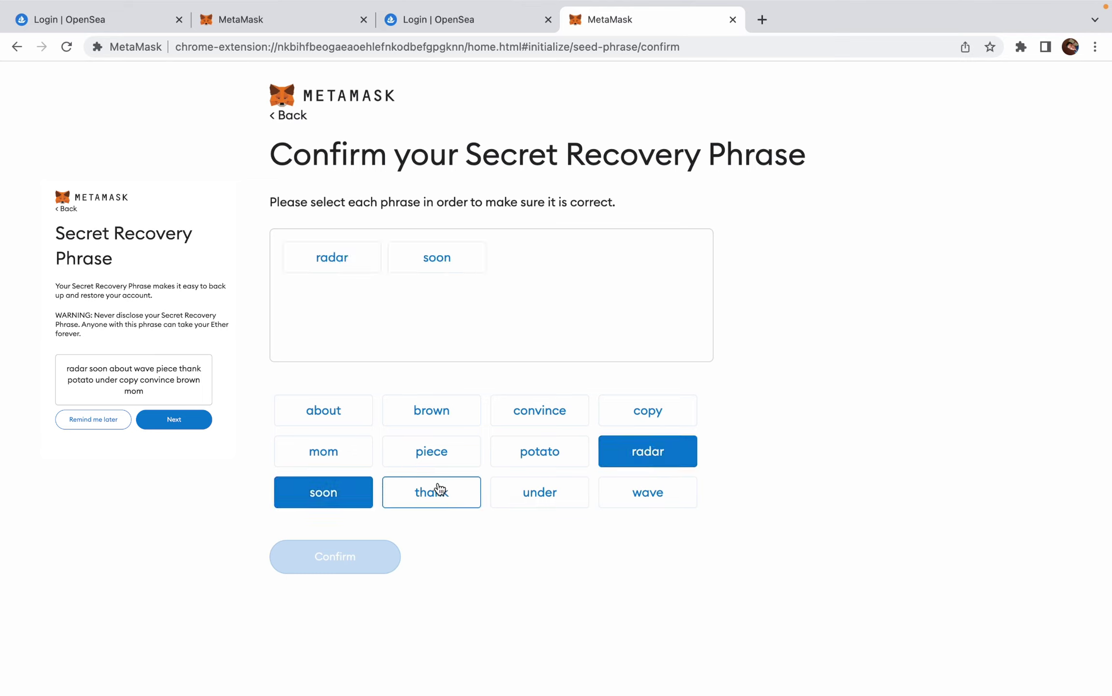
click(347, 418)
click(666, 490)
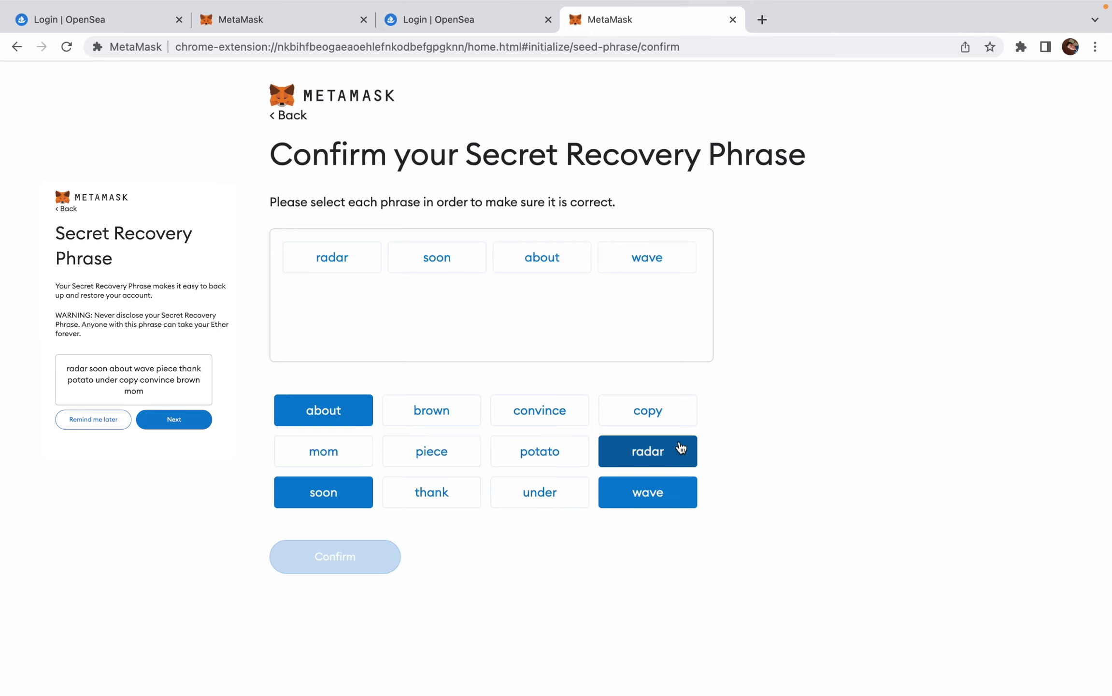
click(432, 452)
click(434, 491)
click(519, 461)
click(539, 492)
click(648, 410)
click(556, 414)
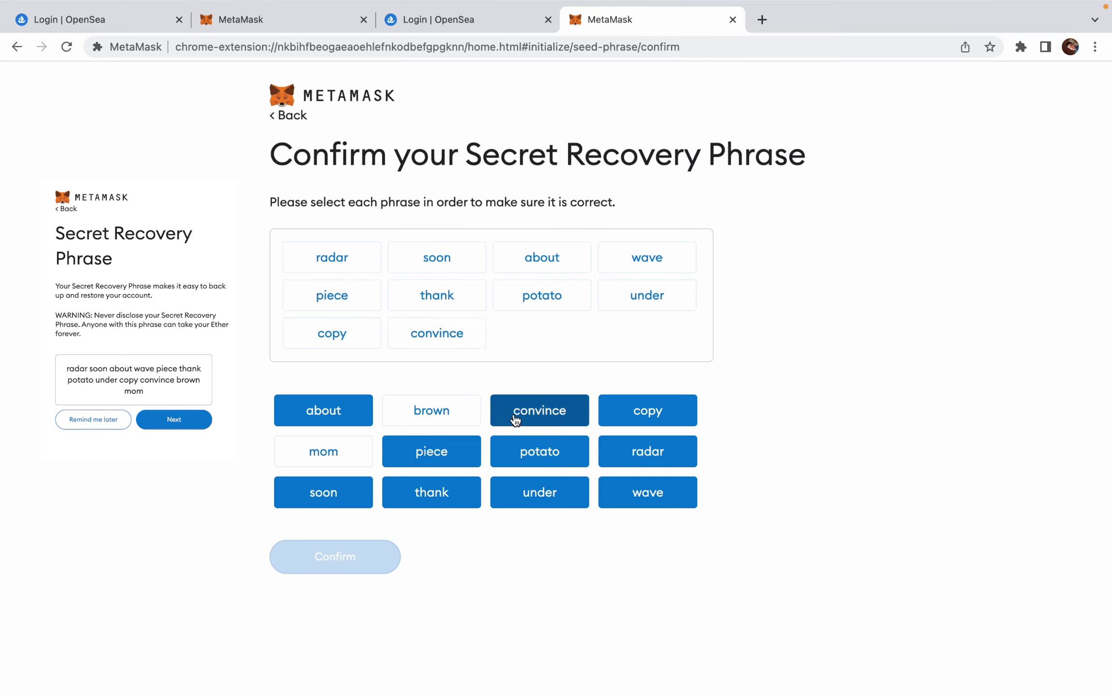
click(431, 411)
click(340, 458)
click(370, 565)
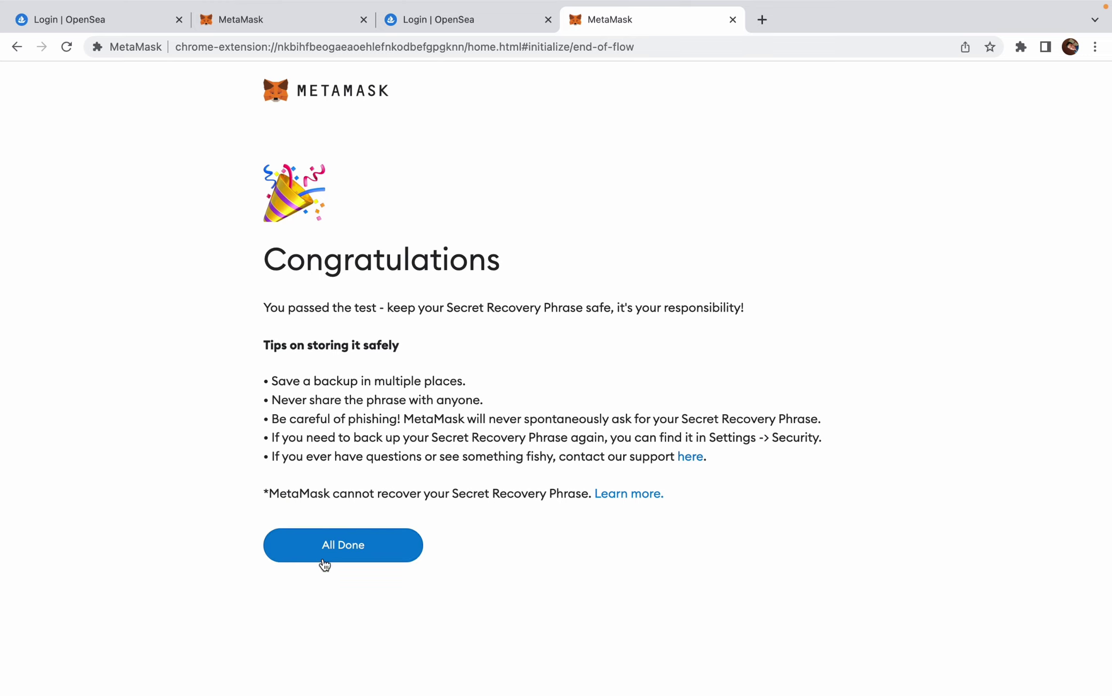
click(366, 540)
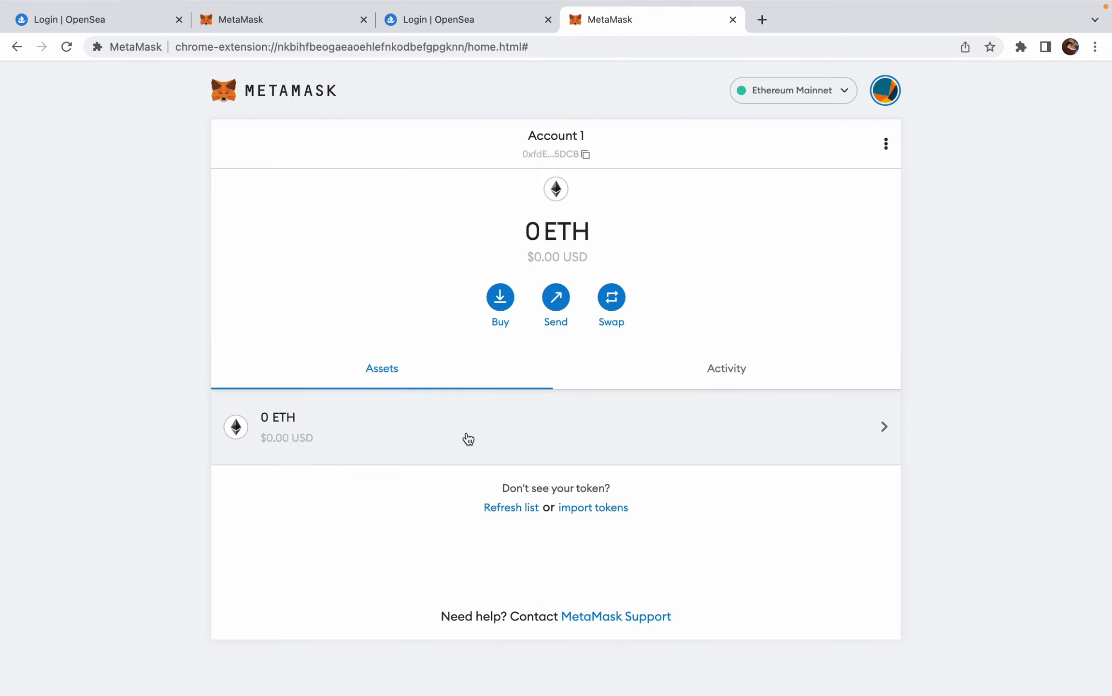
- Copy the wallet address of Account 1 and look through the account's activity and assets
scroll(473, 343, down, 1)
scroll(473, 343, up, 1)
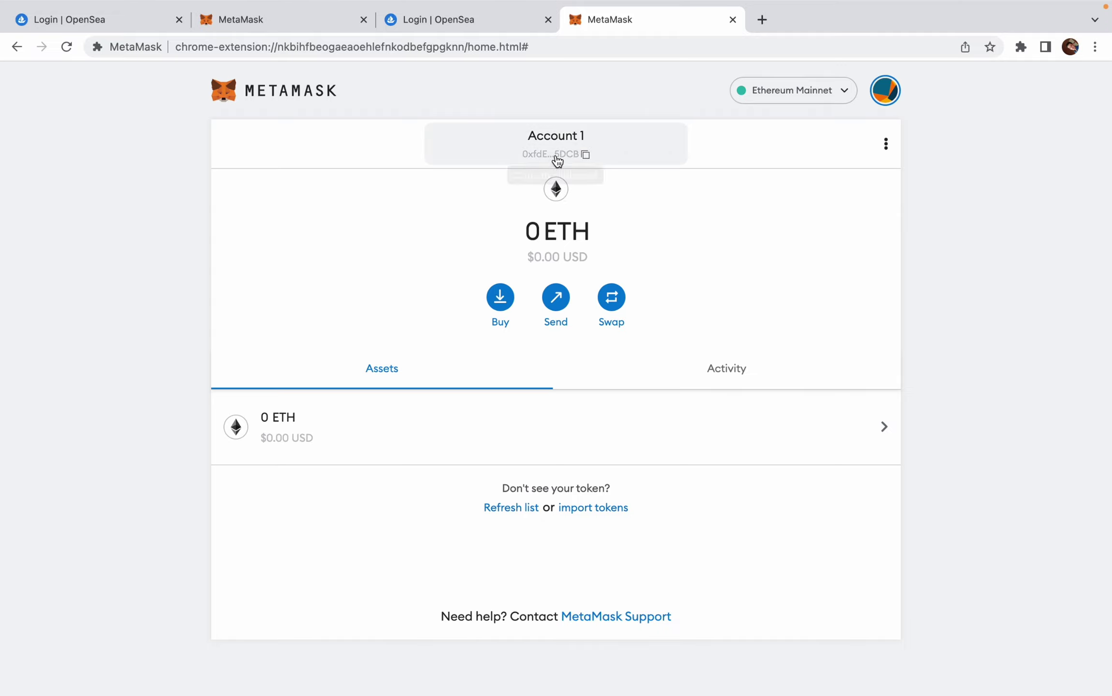
click(583, 158)
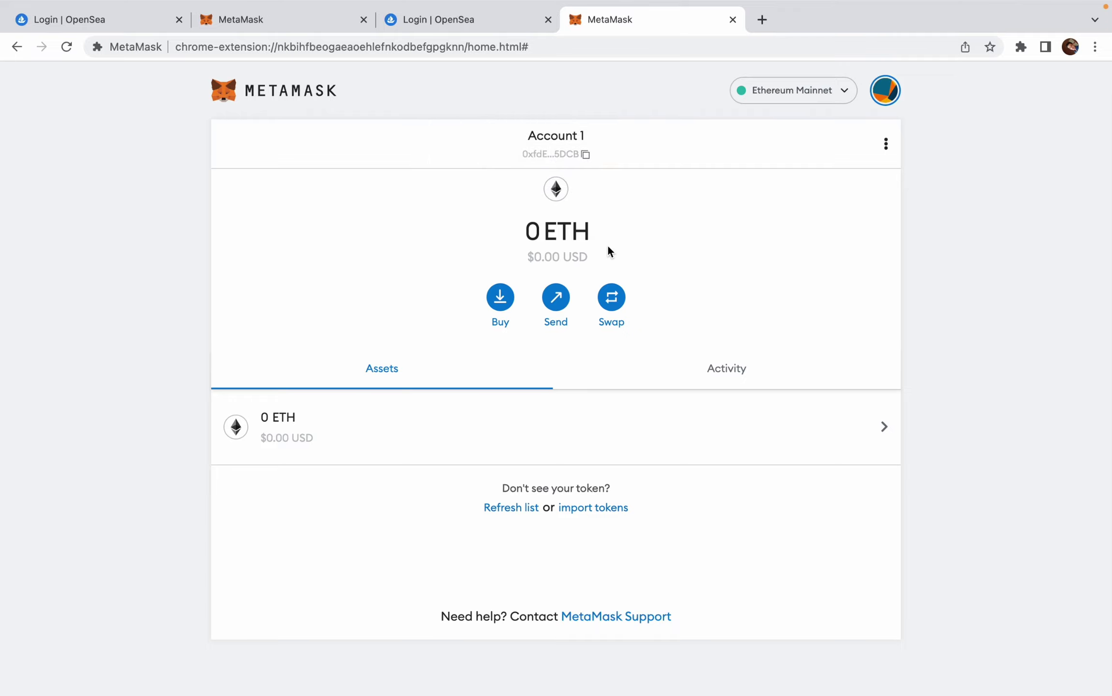
scroll(707, 122, down, 1)
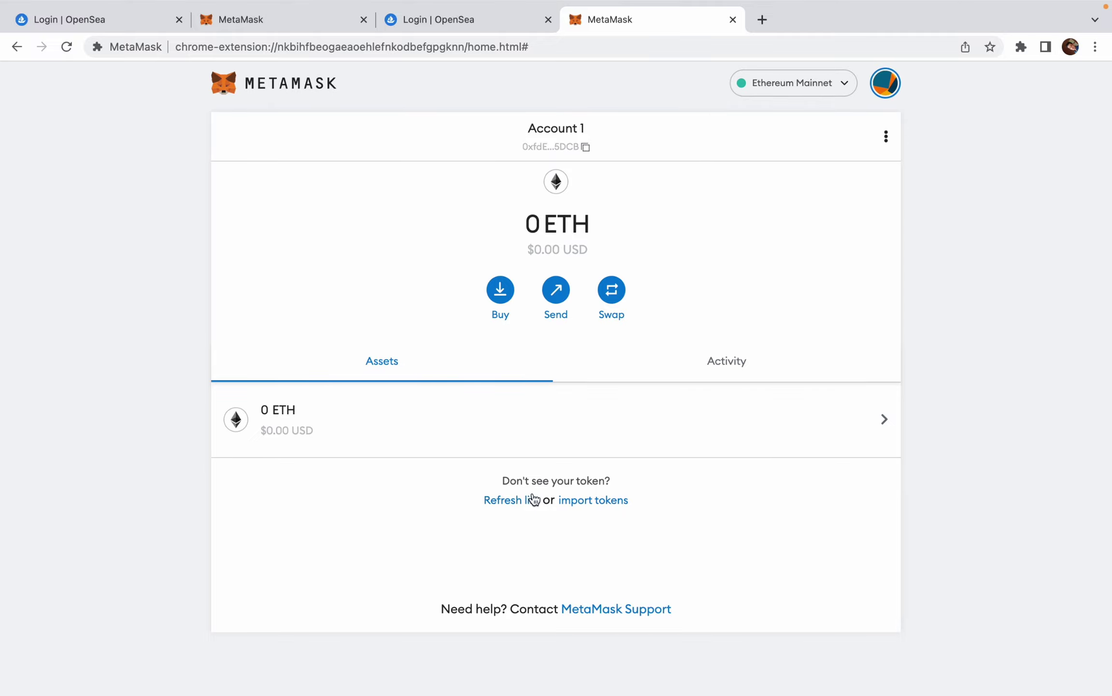
click(708, 373)
click(402, 365)
- Switch back to the OpenSea login page and connect it to Account 1 in MetaMask
click(442, 20)
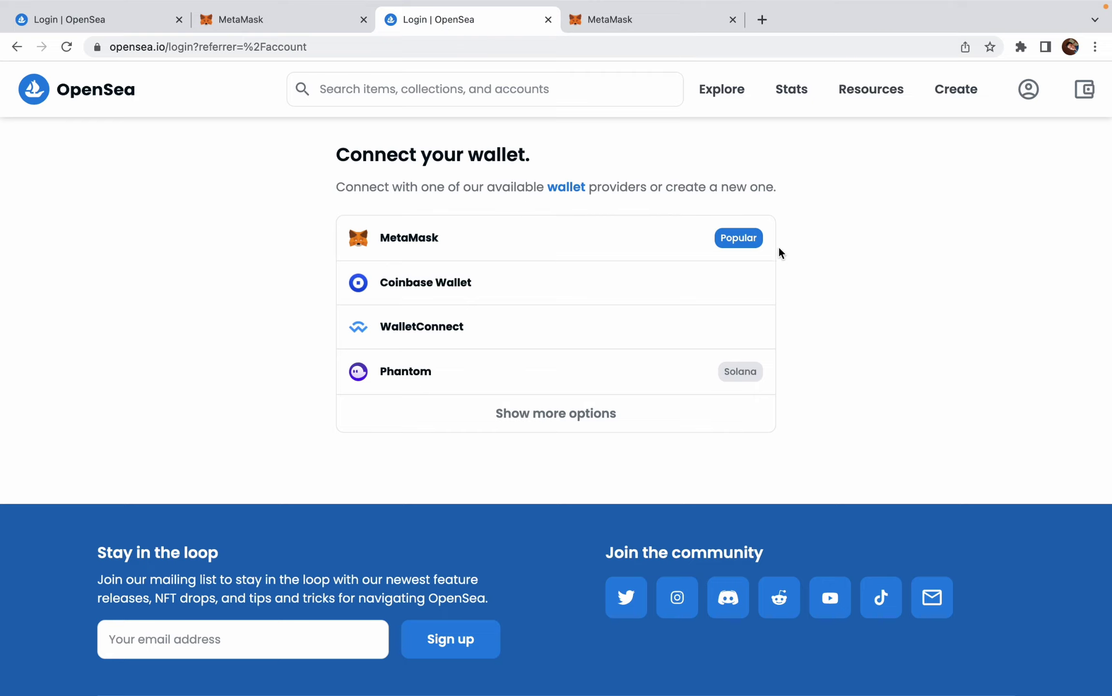
click(743, 245)
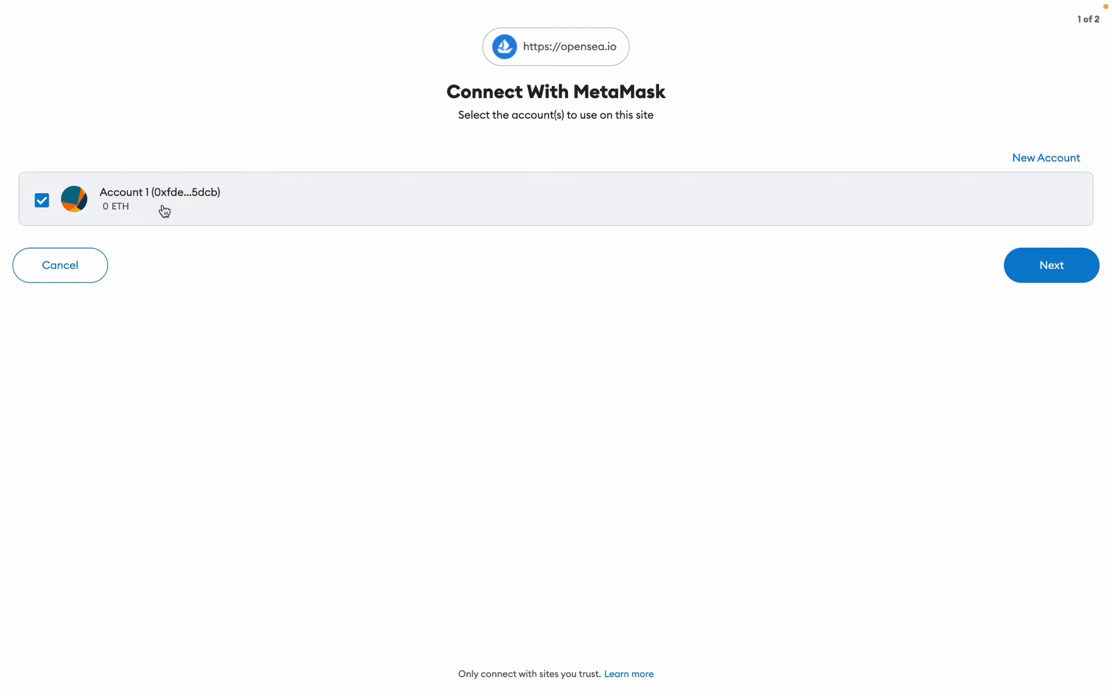
click(1028, 266)
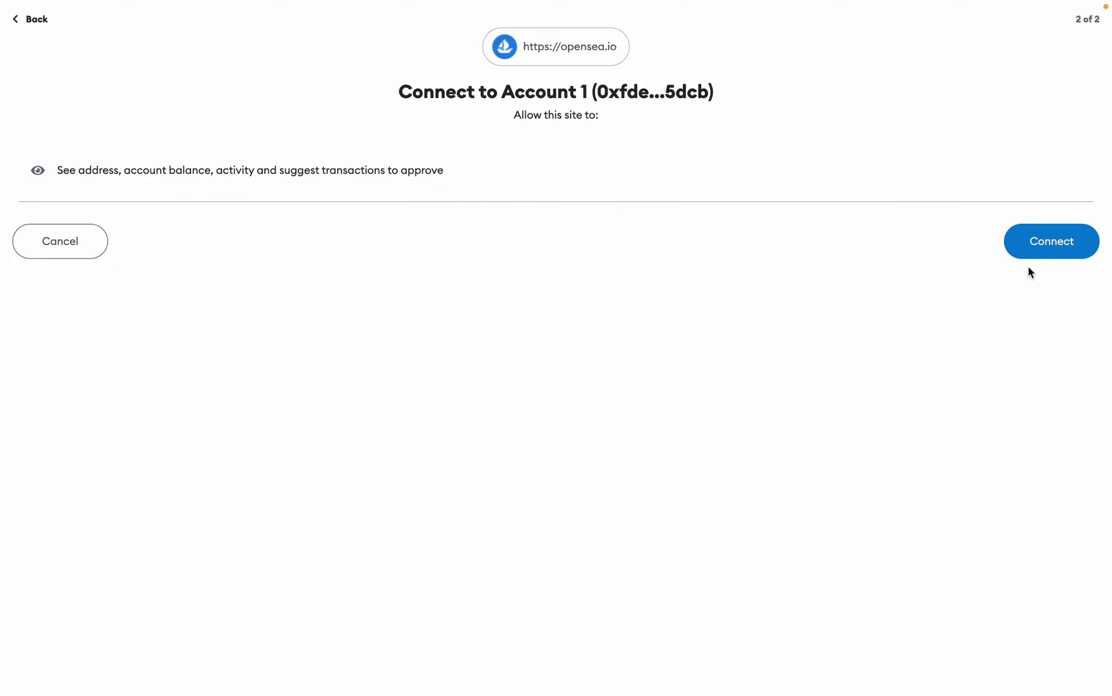
click(1036, 240)
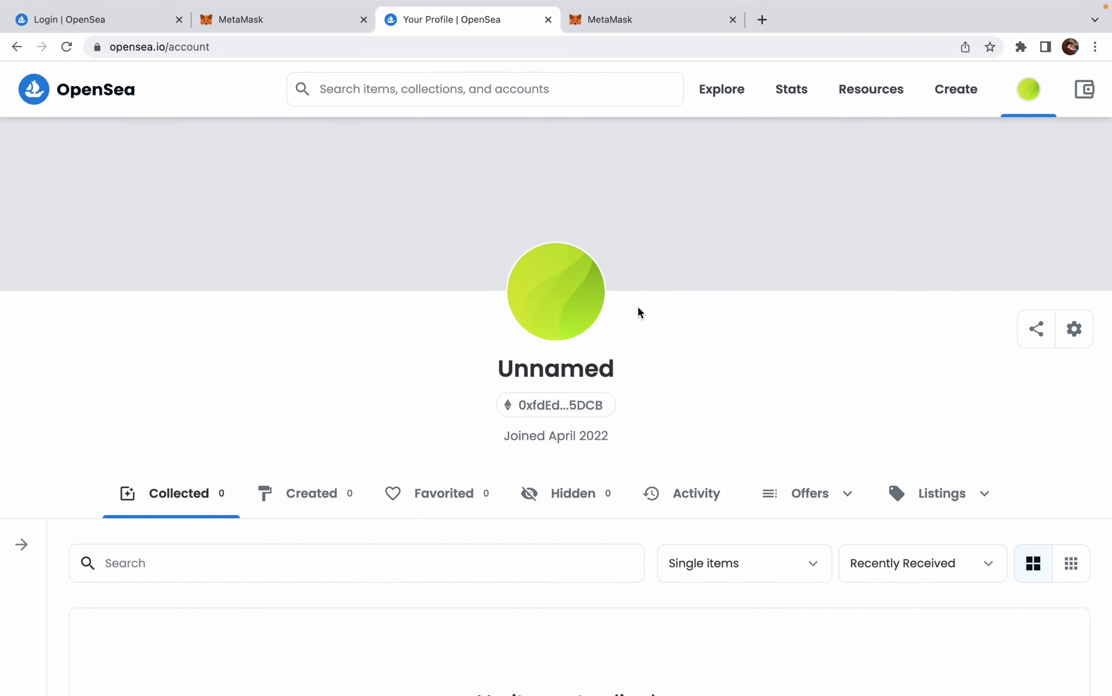
click(561, 295)
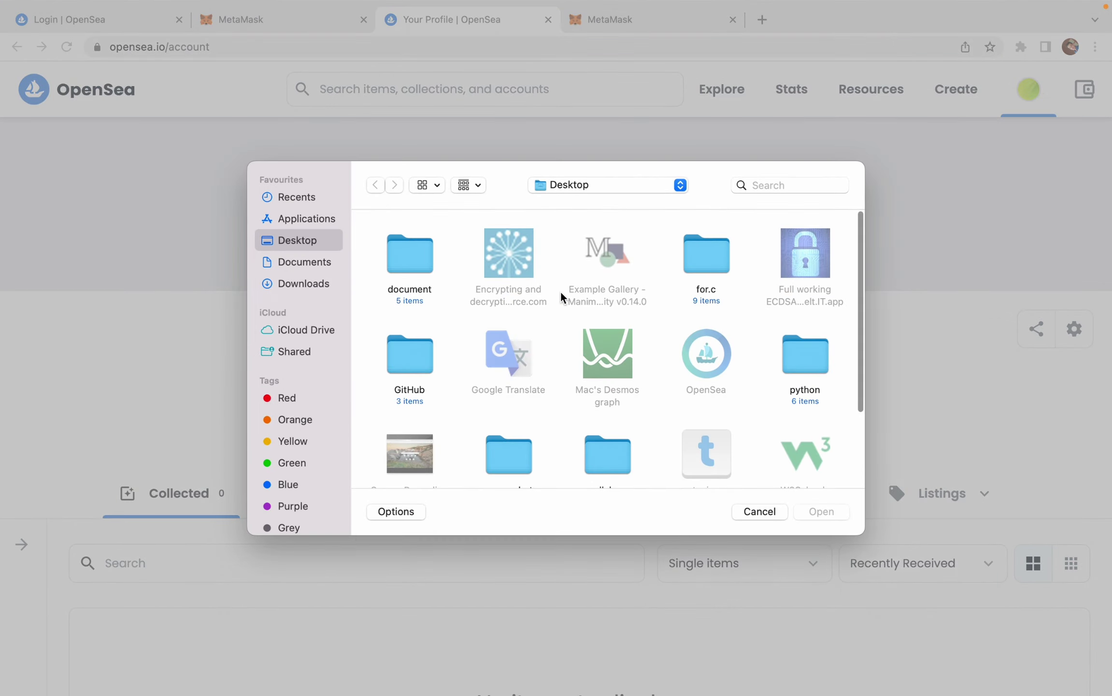
scroll(625, 326, down, 3)
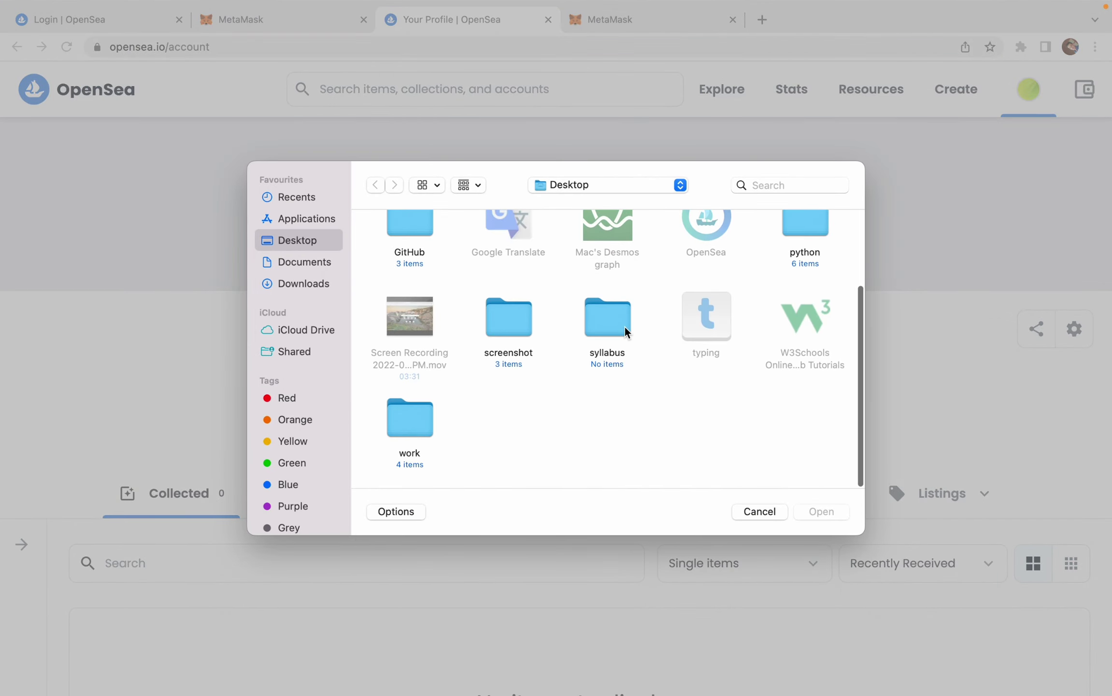
scroll(584, 393, up, 3)
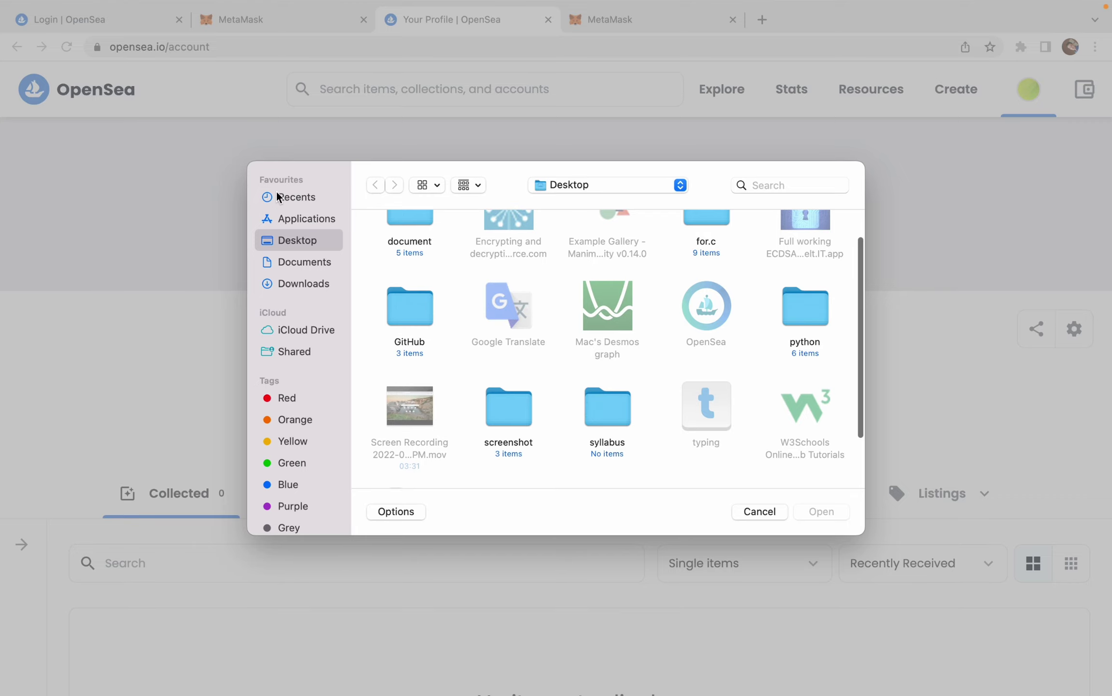
click(746, 510)
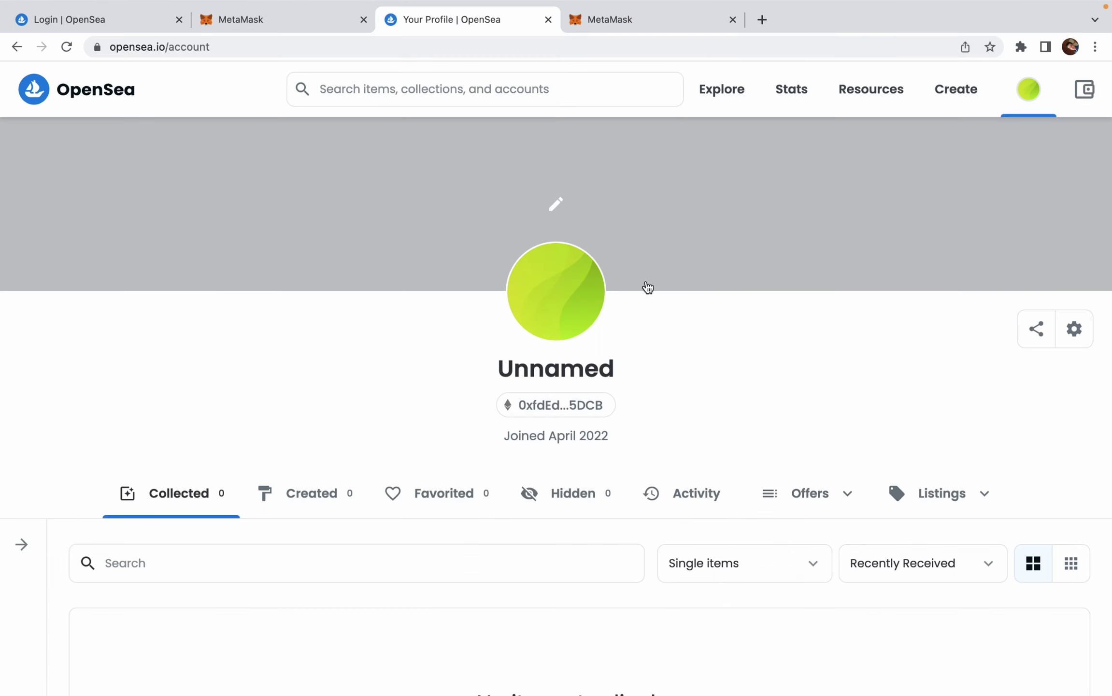
- Try to upload the screenshot image from the Desktop as the OpenSea profile picture
click(567, 283)
scroll(601, 348, down, 5)
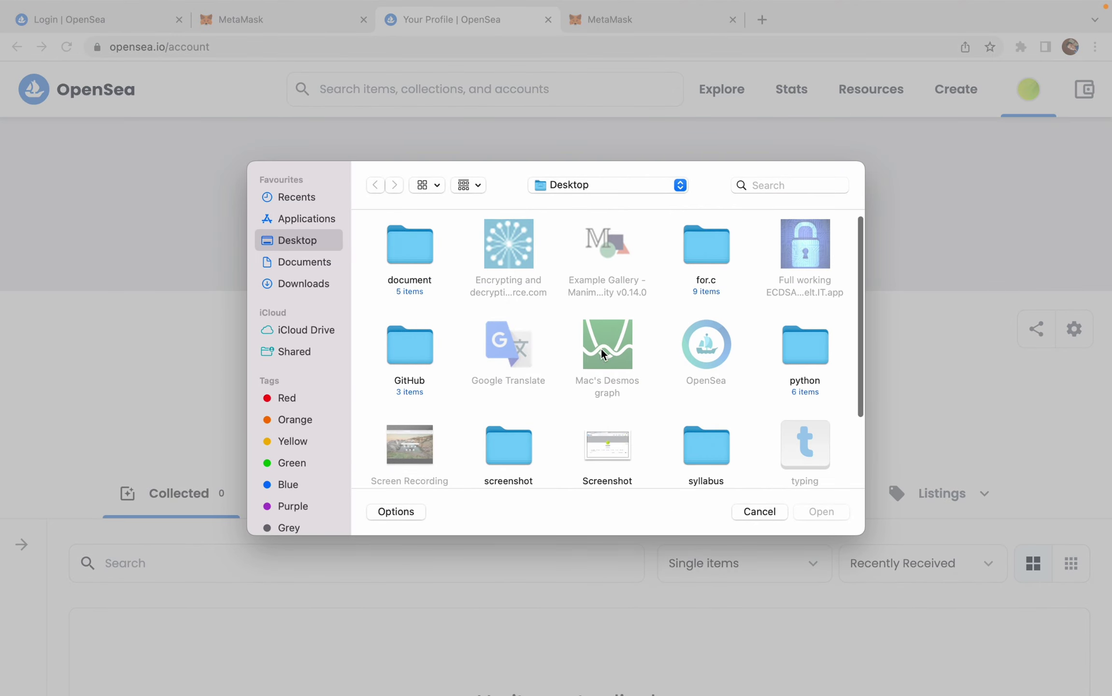
click(609, 300)
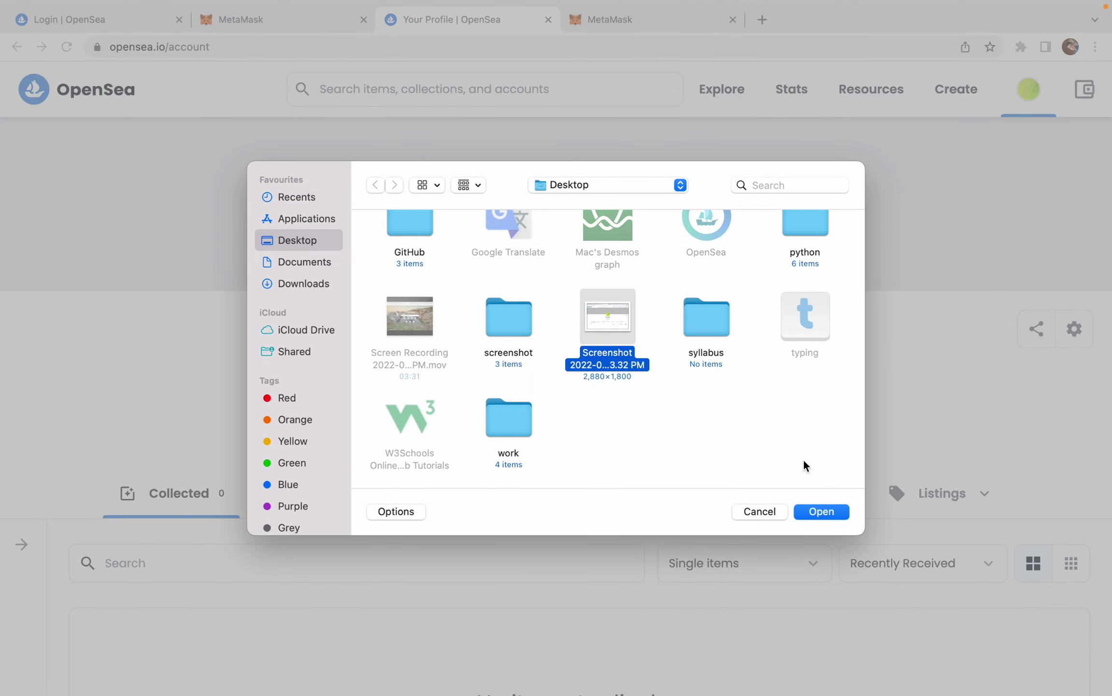
click(821, 511)
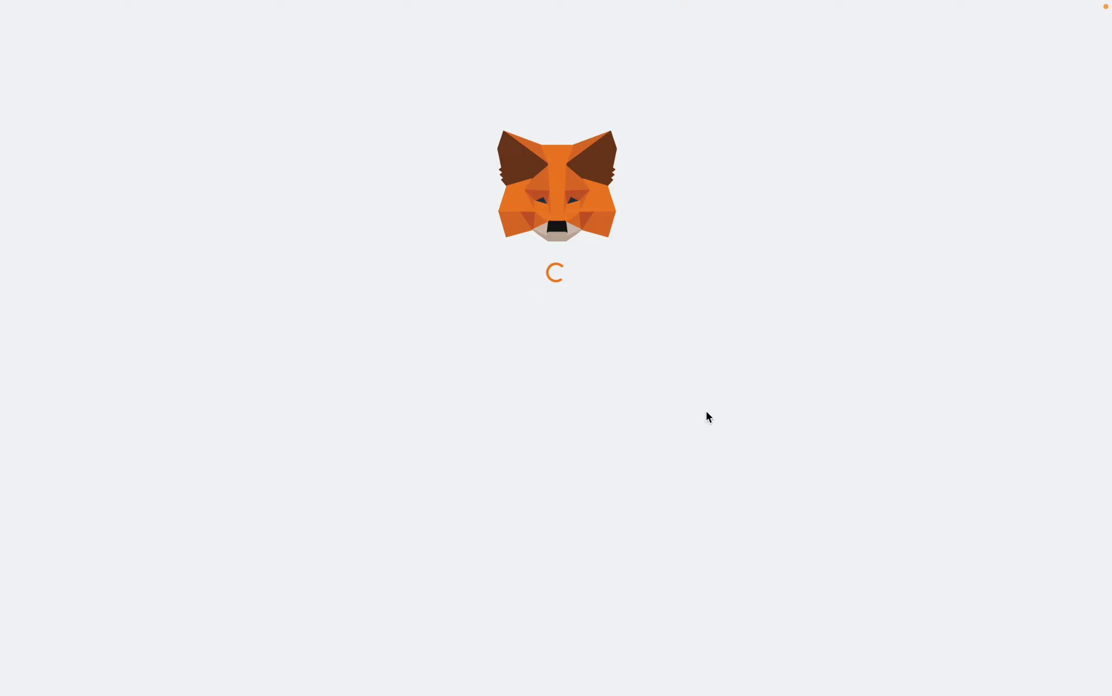
click(649, 434)
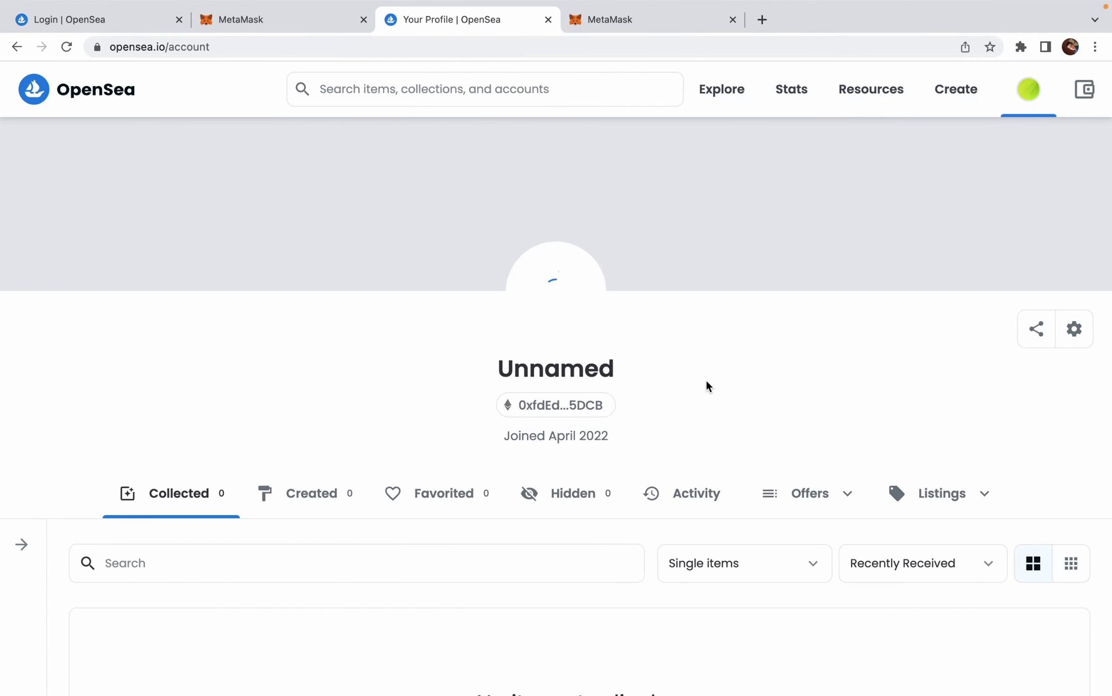
scroll(705, 381, down, 5)
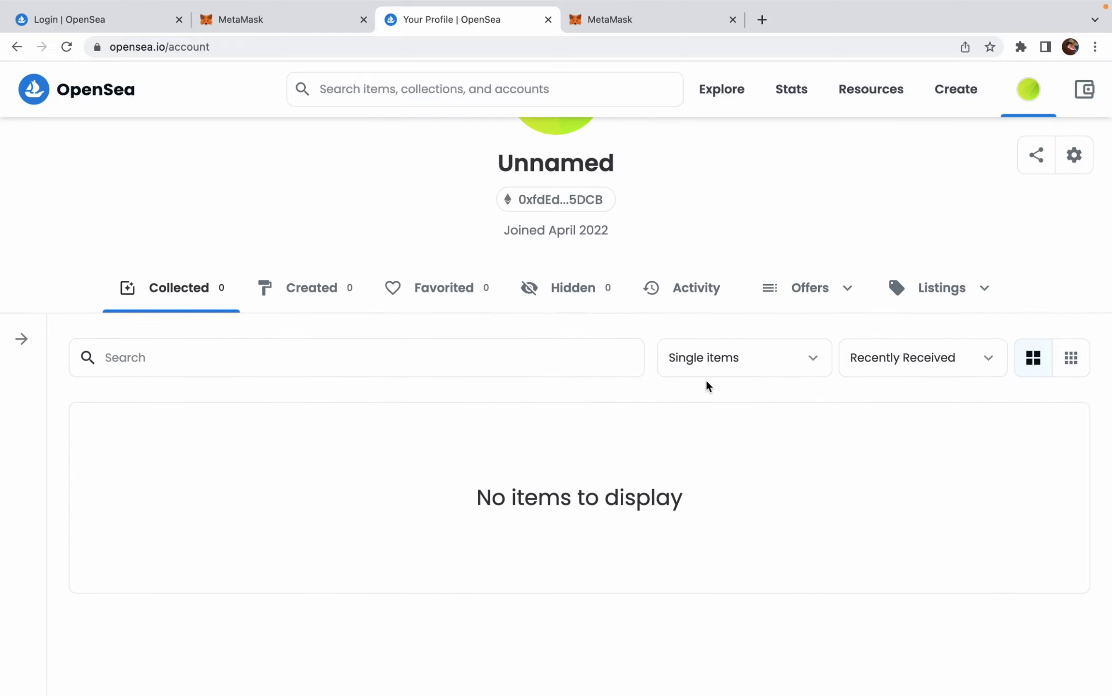
scroll(705, 378, up, 2)
scroll(706, 381, up, 2)
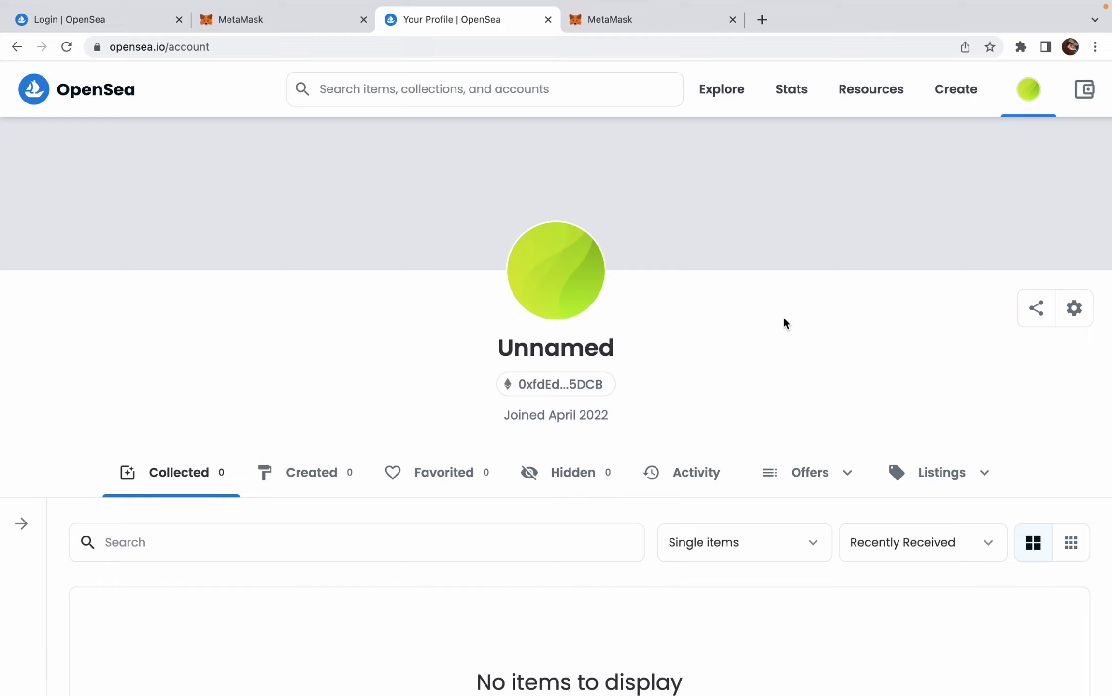
scroll(784, 323, down, 2)
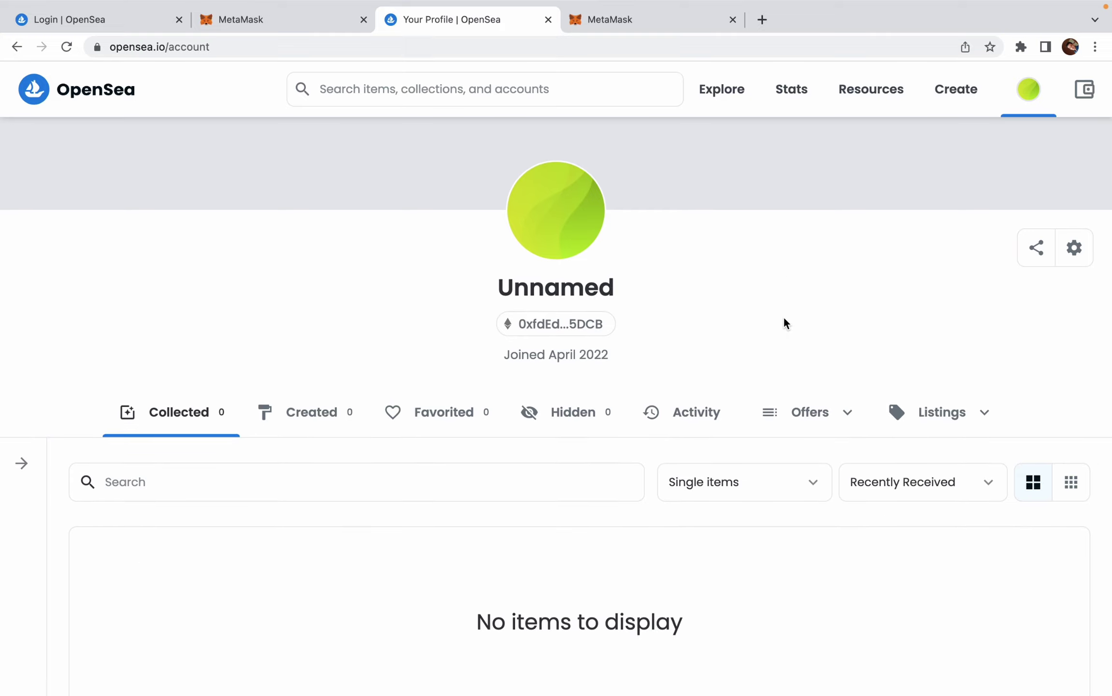
- Start creating a new item and upload the screenshot image from the Desktop as its media file
click(950, 90)
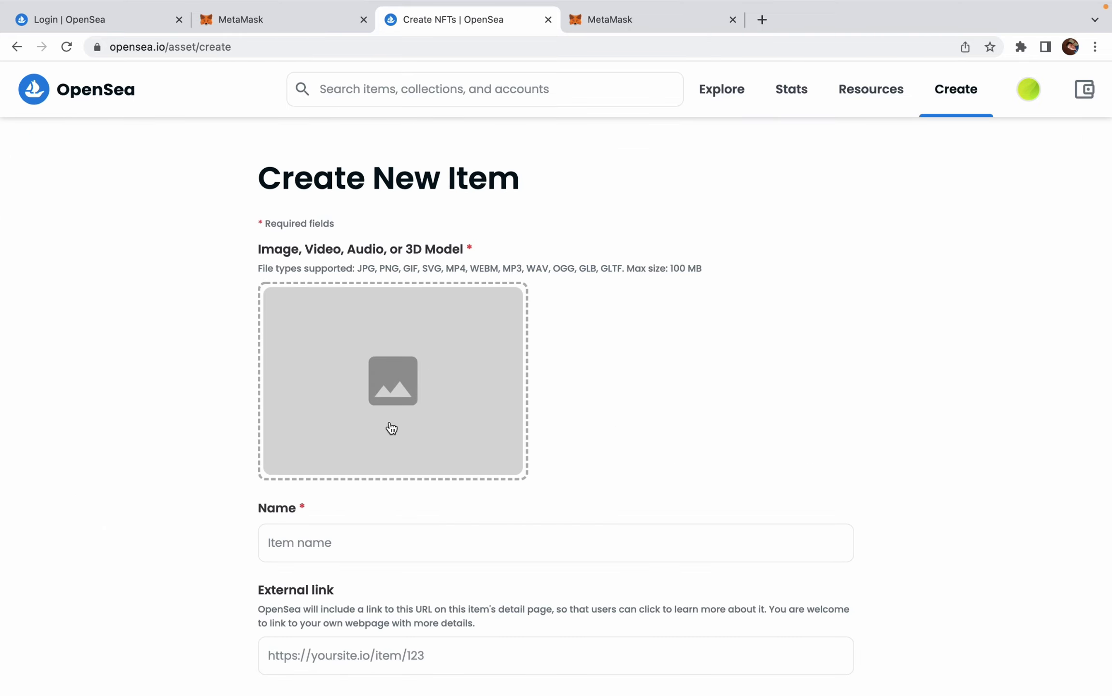
scroll(391, 428, down, 2)
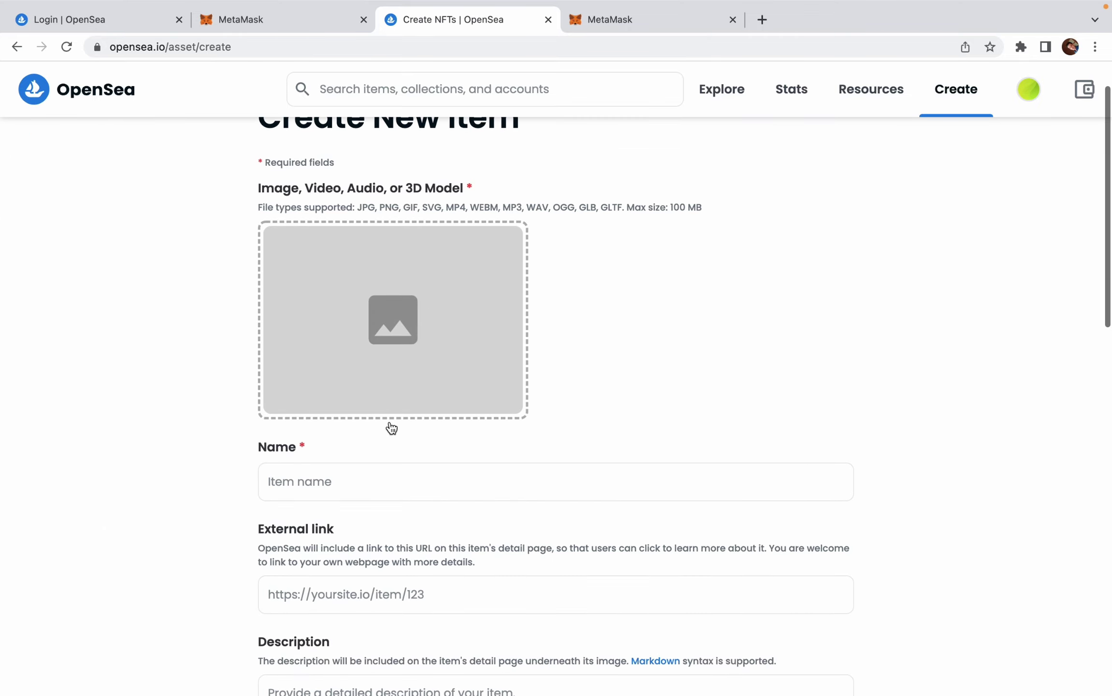
click(391, 318)
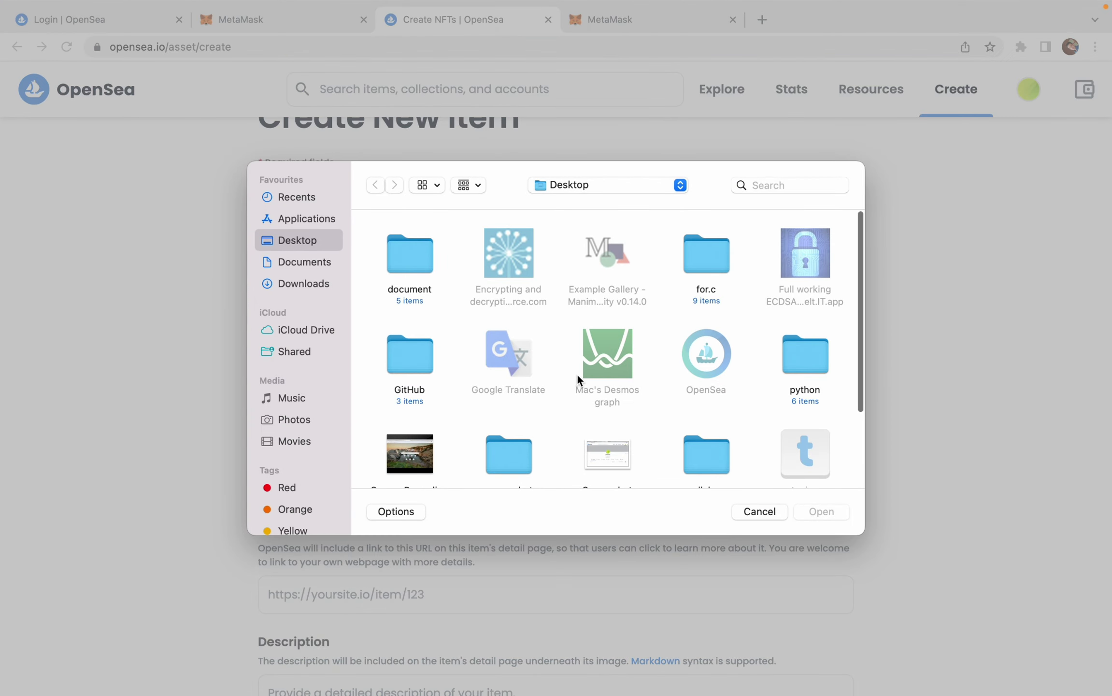
scroll(577, 374, down, 3)
click(627, 347)
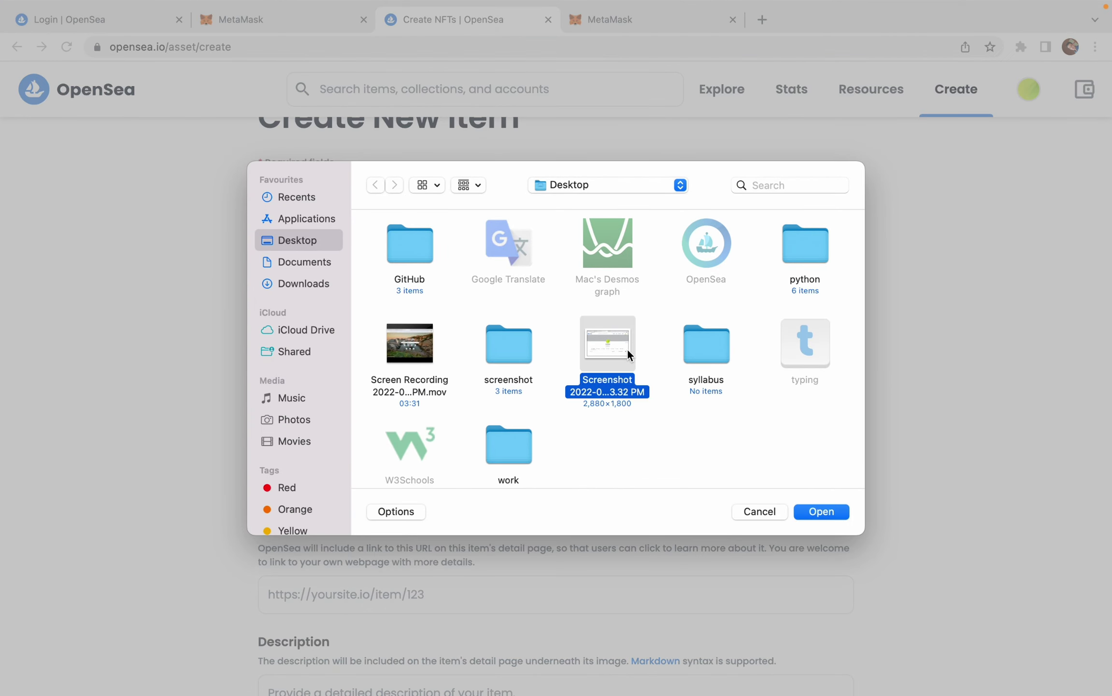
click(834, 515)
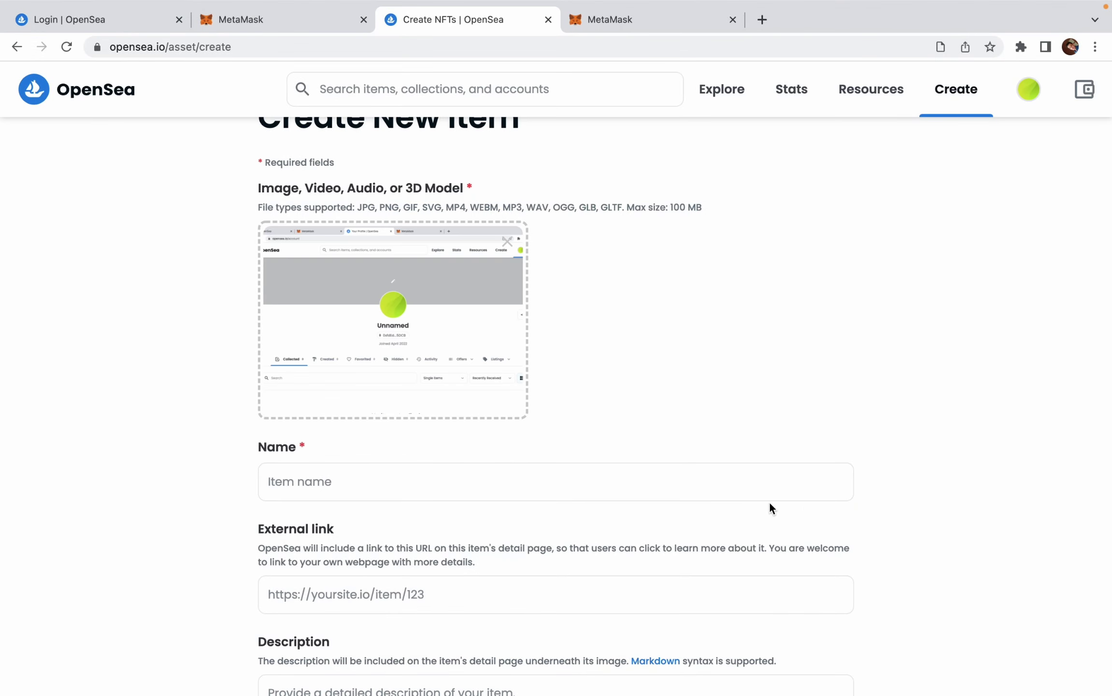
- Name the new item "xyz" and enter "abcd" as its description
scroll(703, 478, down, 2)
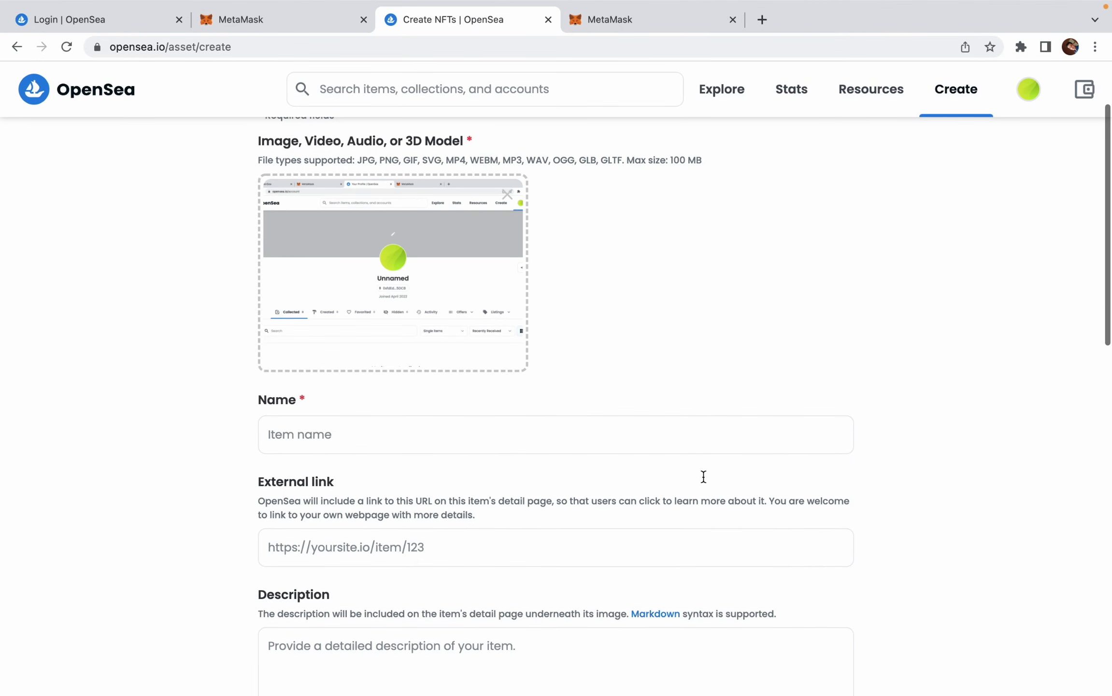
click(397, 425)
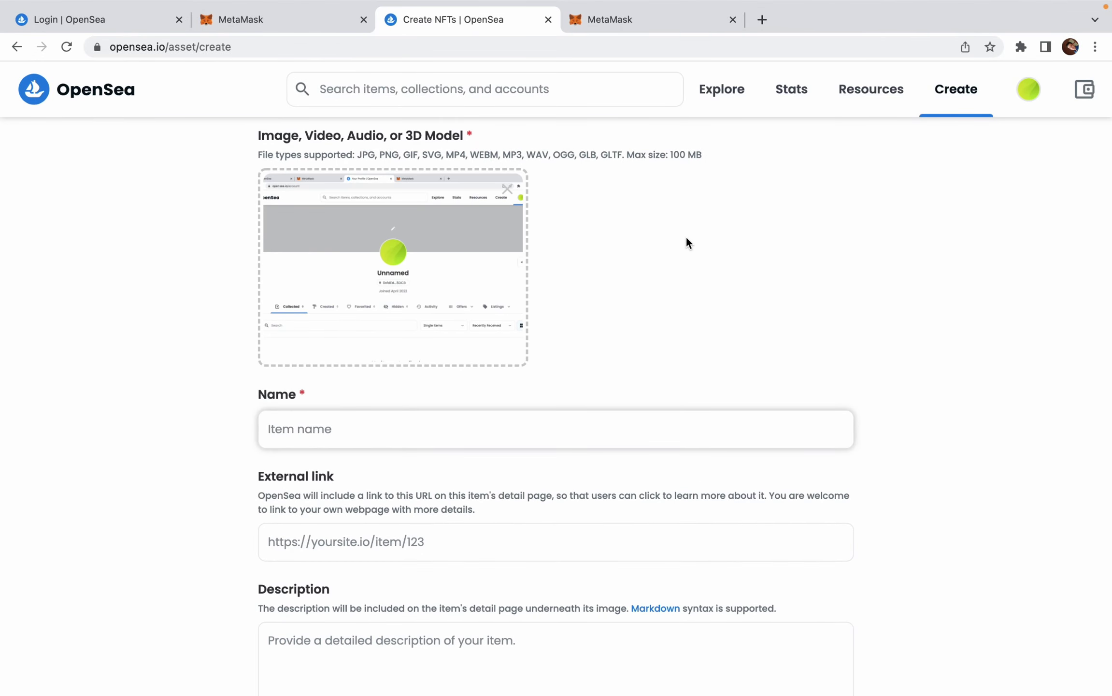
text(xyz)
scroll(688, 348, down, 4)
scroll(688, 351, down, 1)
click(483, 393)
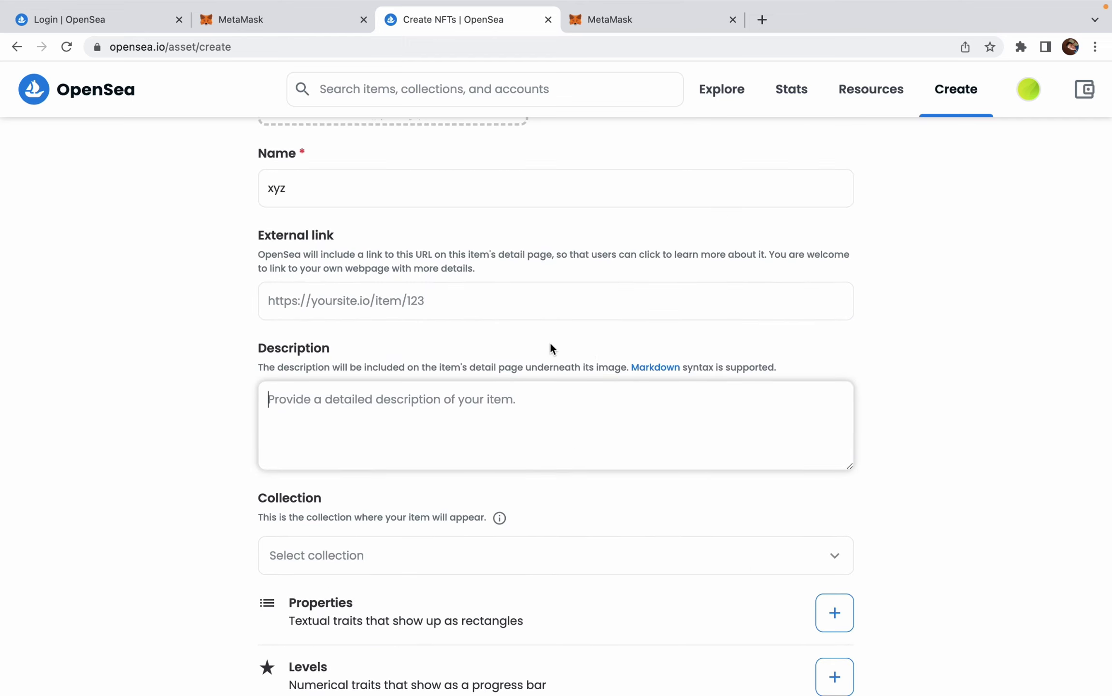
text(abcd)
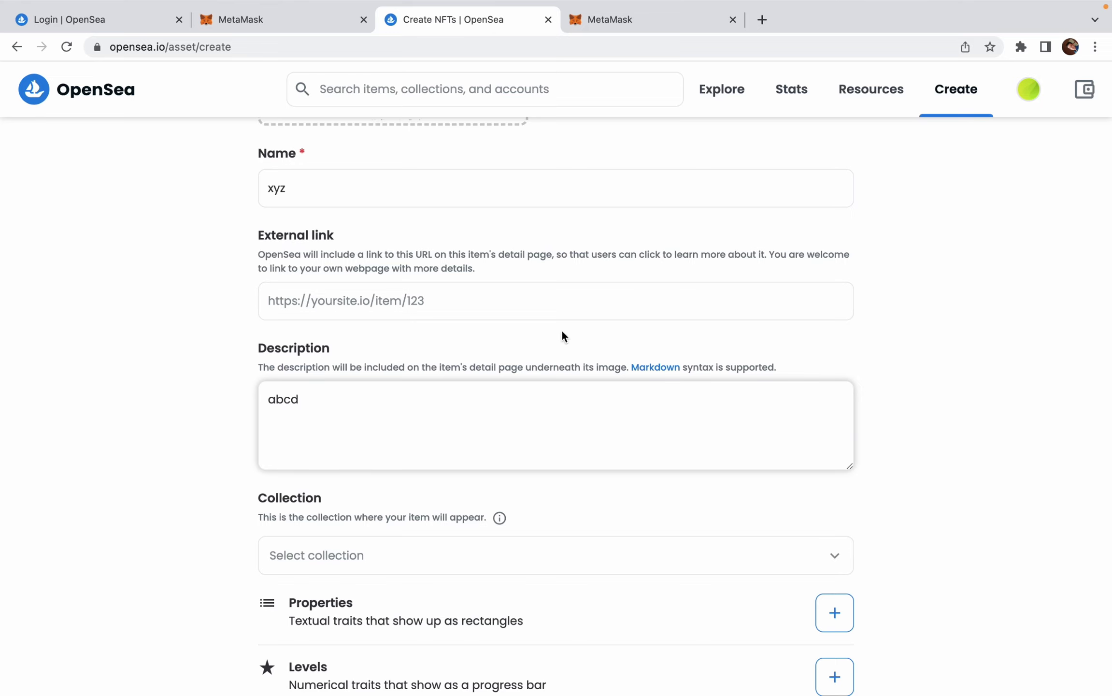
scroll(589, 241, up, 3)
scroll(589, 240, down, 6)
scroll(589, 241, down, 2)
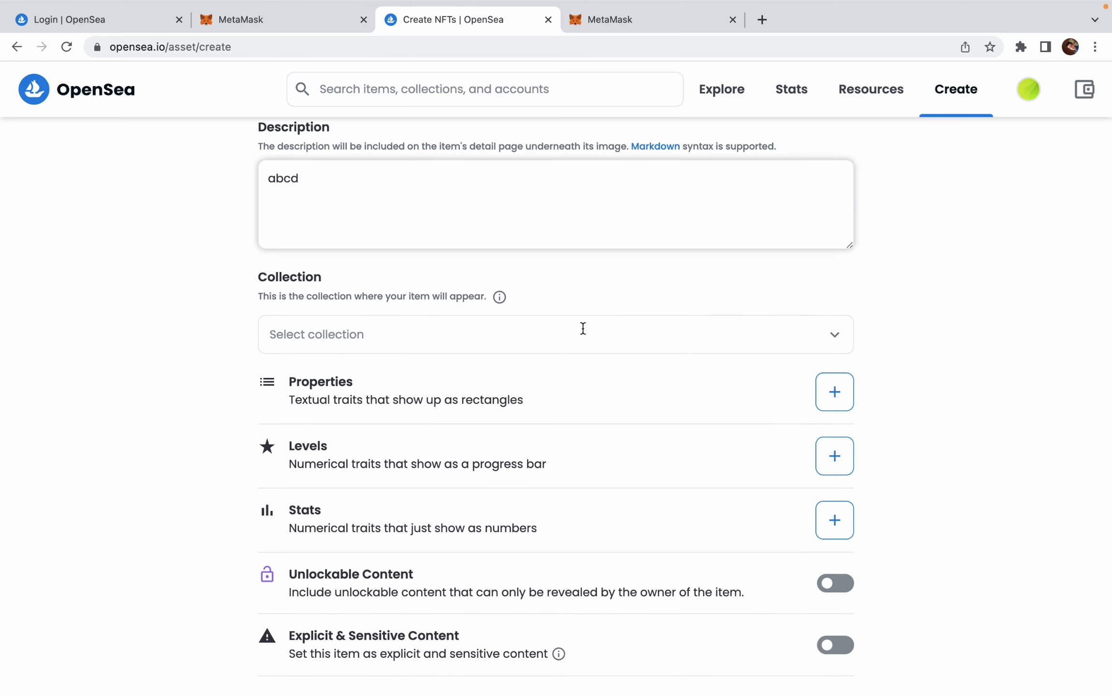
click(581, 333)
click(683, 302)
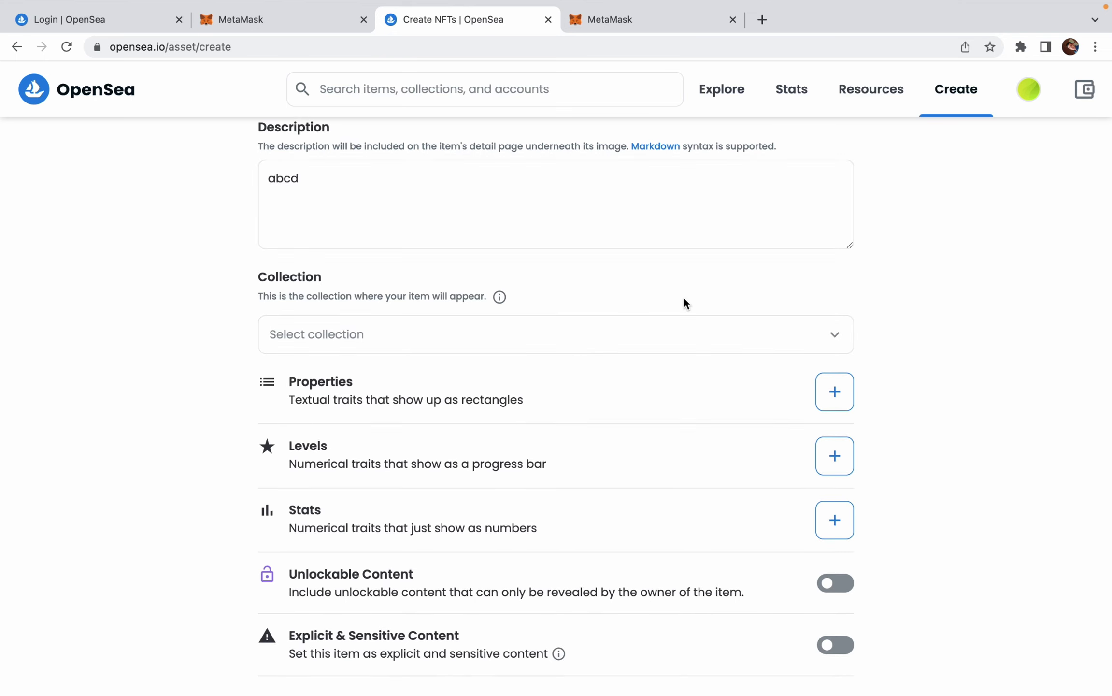
- Set the new item's blockchain to Polygon
scroll(684, 302, down, 5)
scroll(684, 298, down, 3)
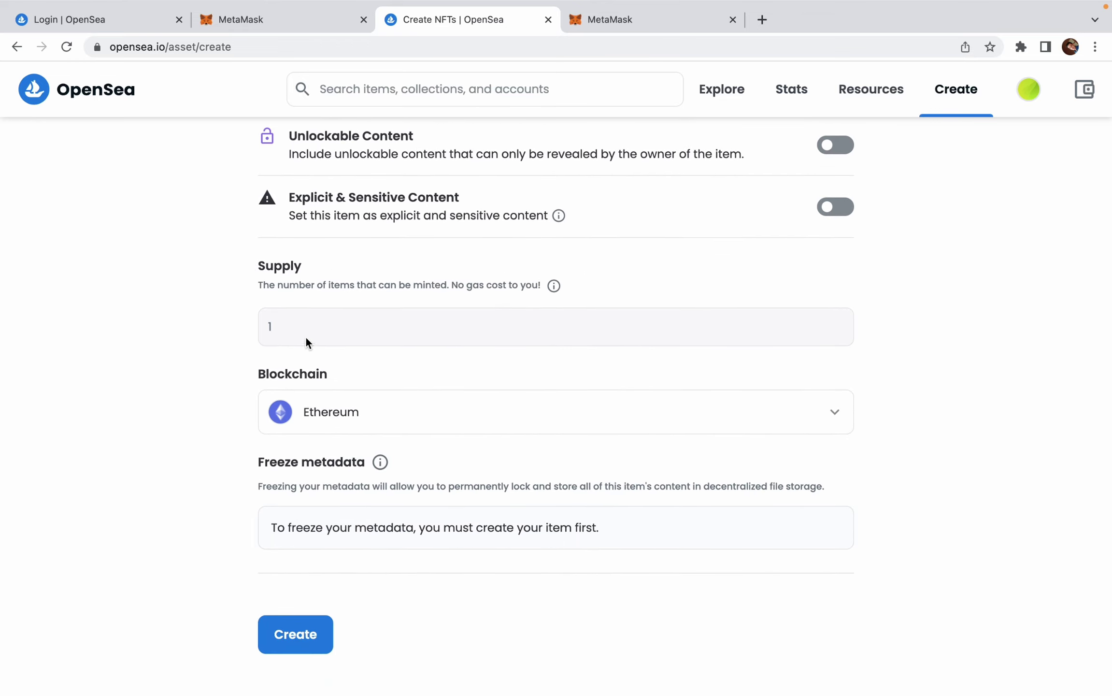
click(339, 406)
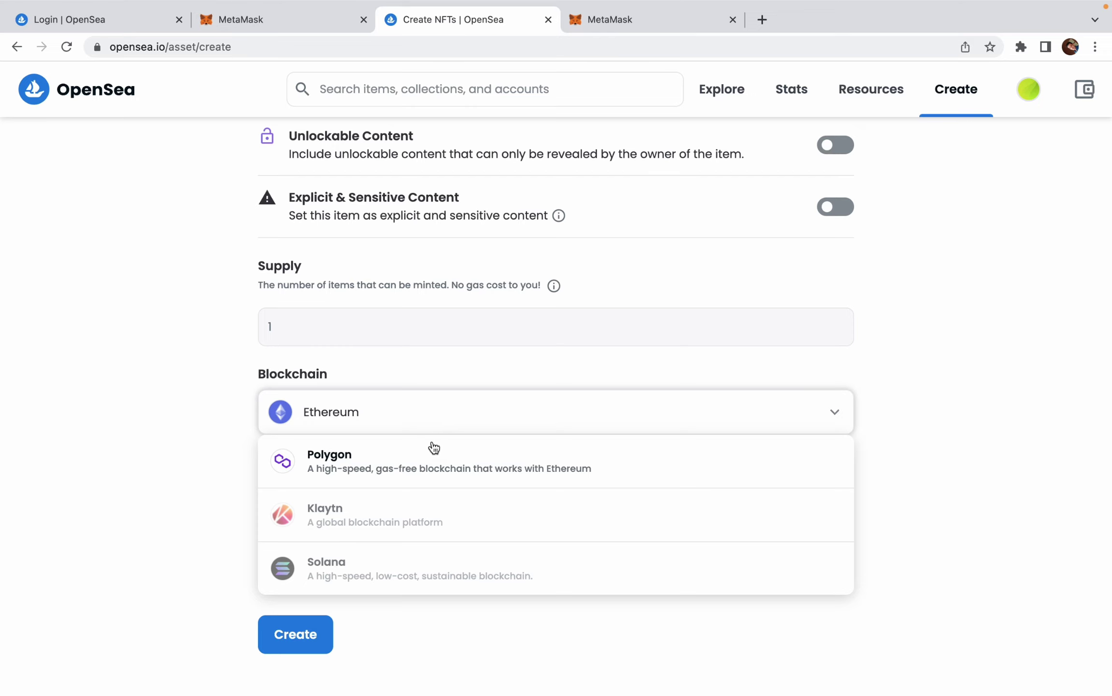
click(368, 485)
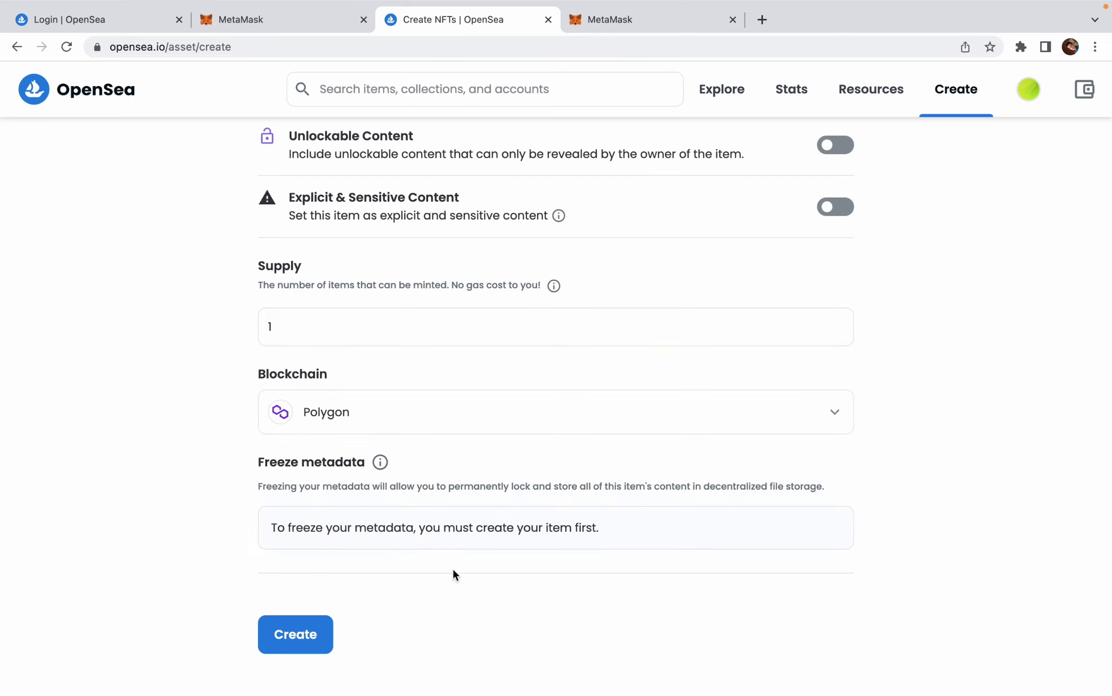
- Create the item, solve the traffic-light captcha, and dismiss the creation confirmation
click(303, 641)
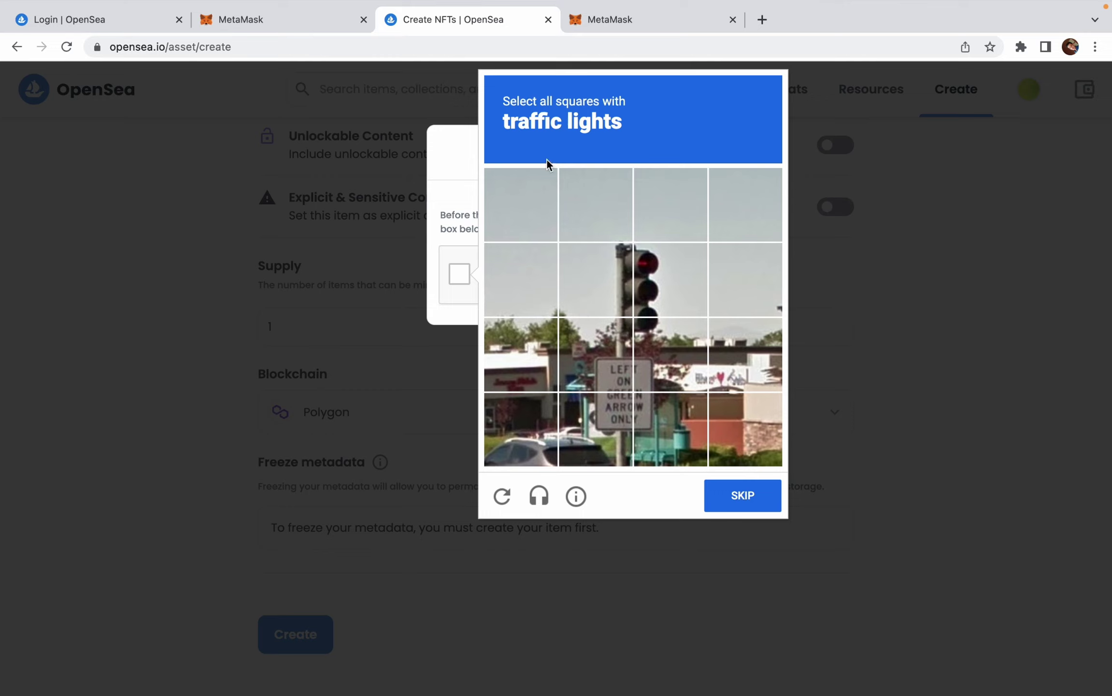
click(681, 265)
click(600, 290)
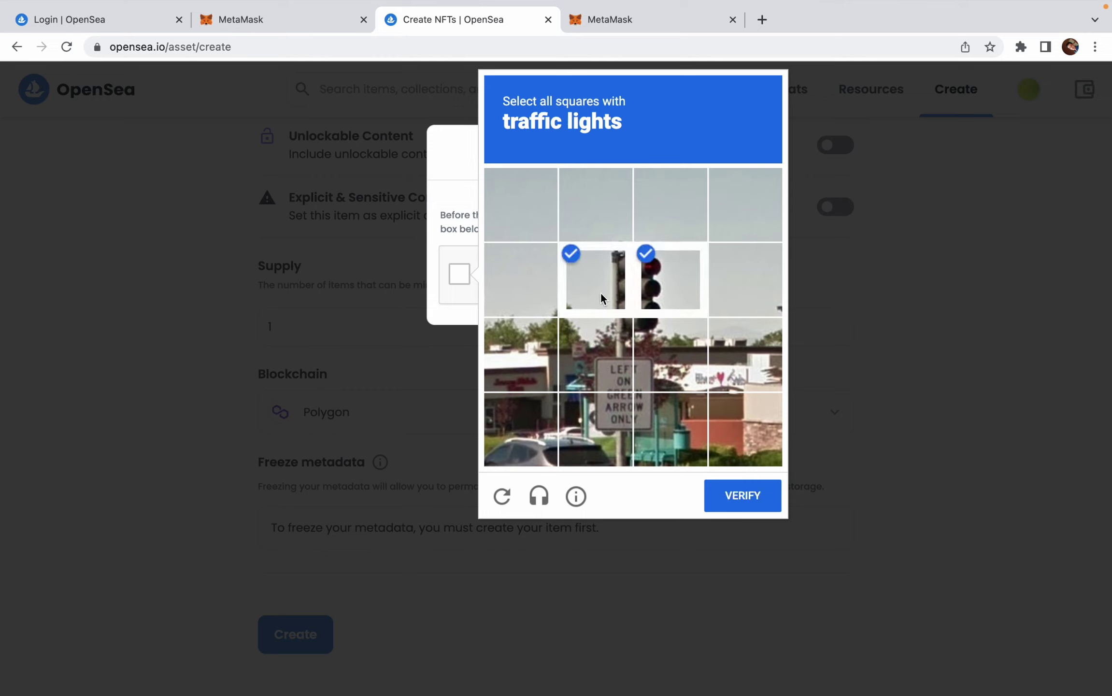
click(612, 347)
click(668, 347)
click(734, 488)
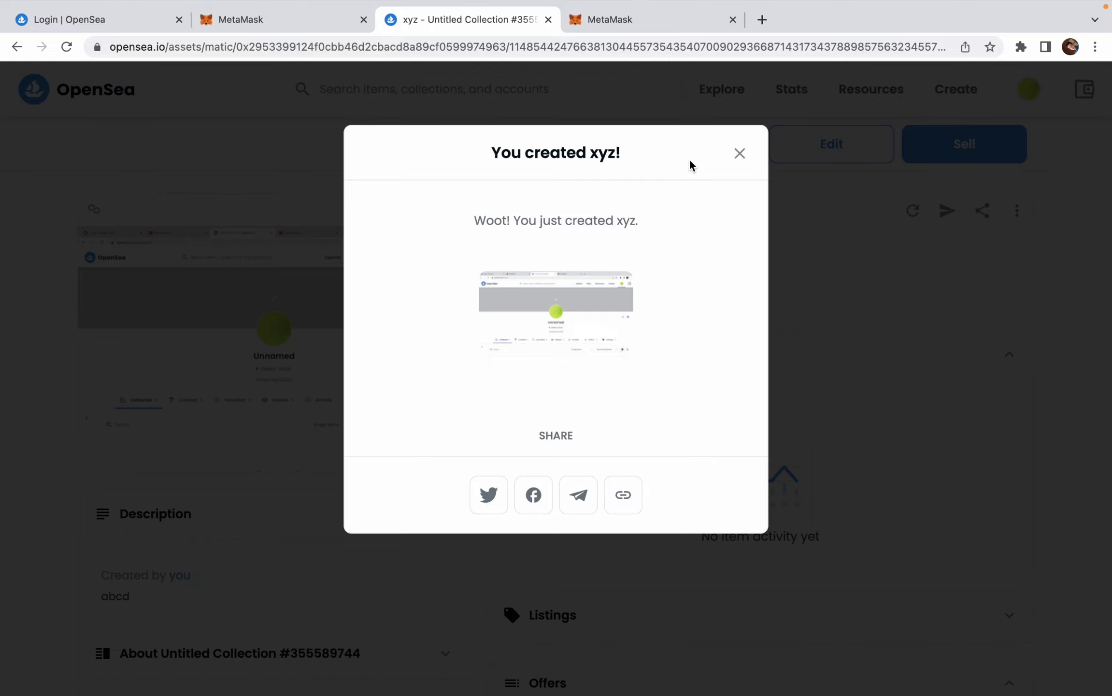
click(739, 155)
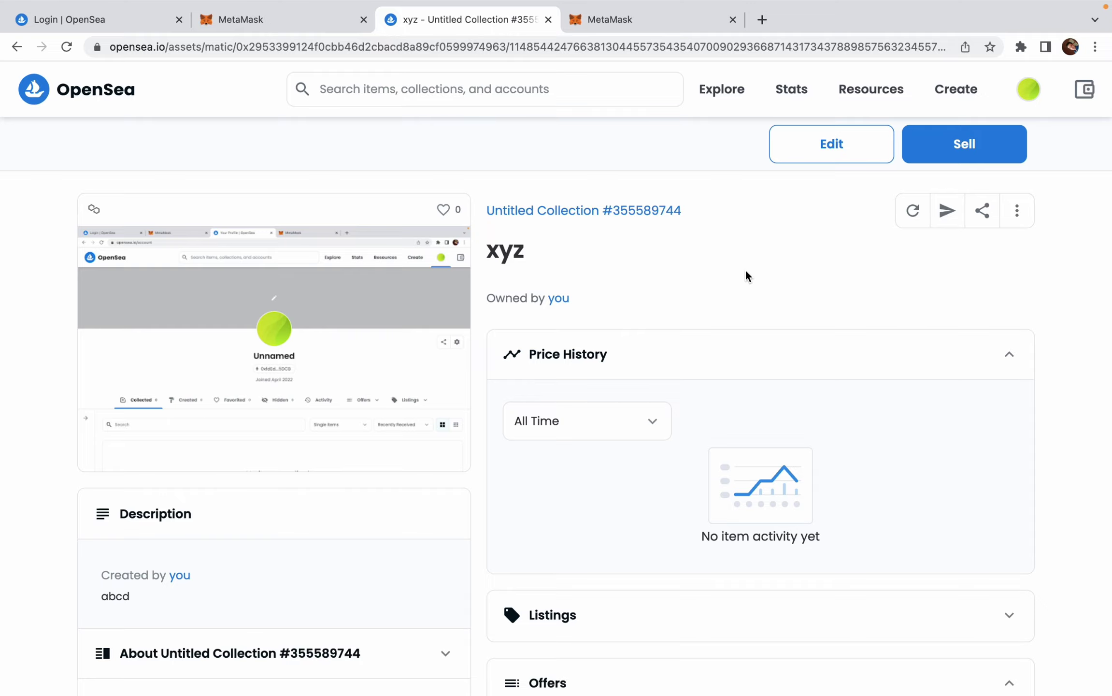
- Look through the xyz item's page, including its offers, item activity and collection sections
scroll(687, 375, down, 6)
scroll(691, 375, down, 2)
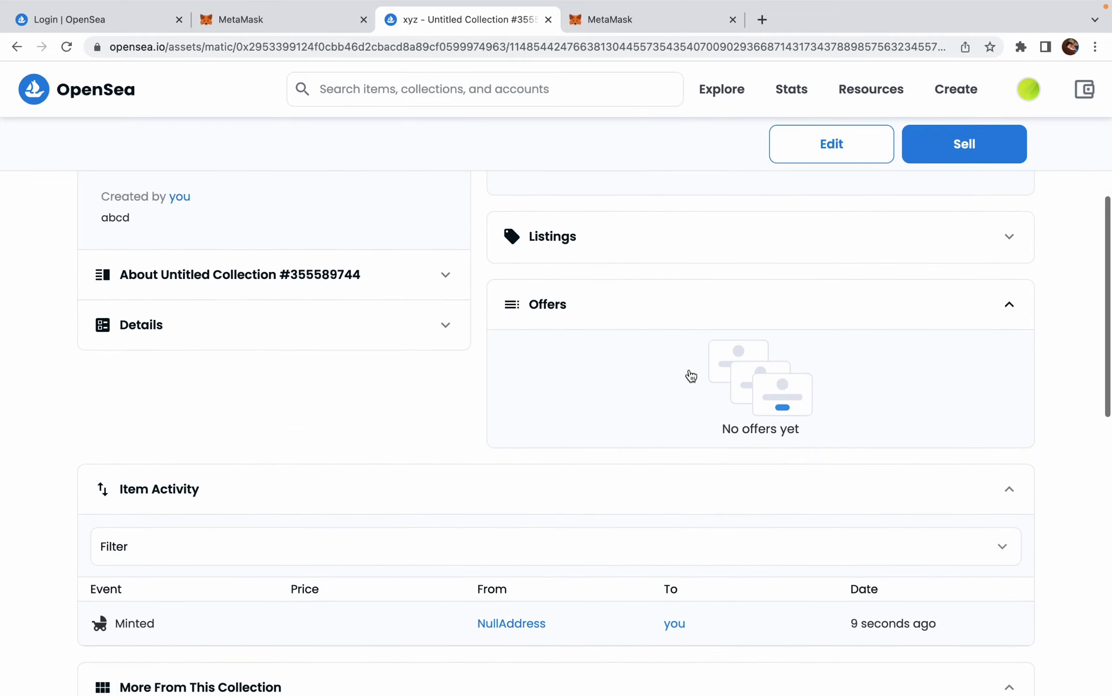
scroll(690, 376, up, 3)
scroll(691, 376, down, 11)
scroll(689, 370, up, 8)
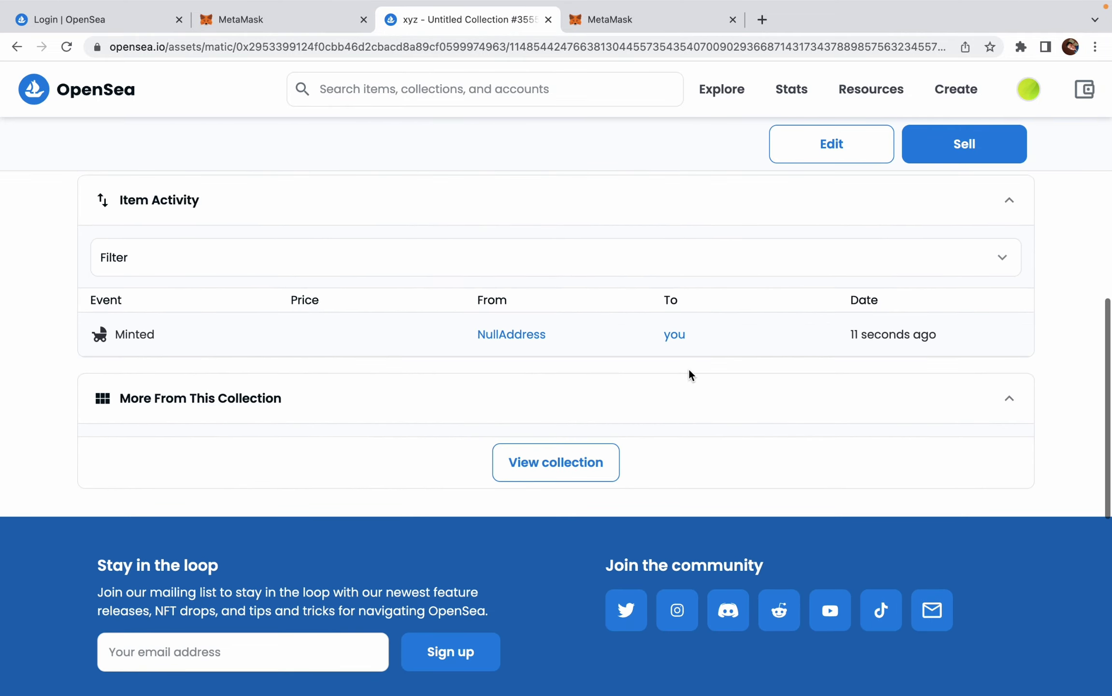
scroll(690, 376, up, 6)
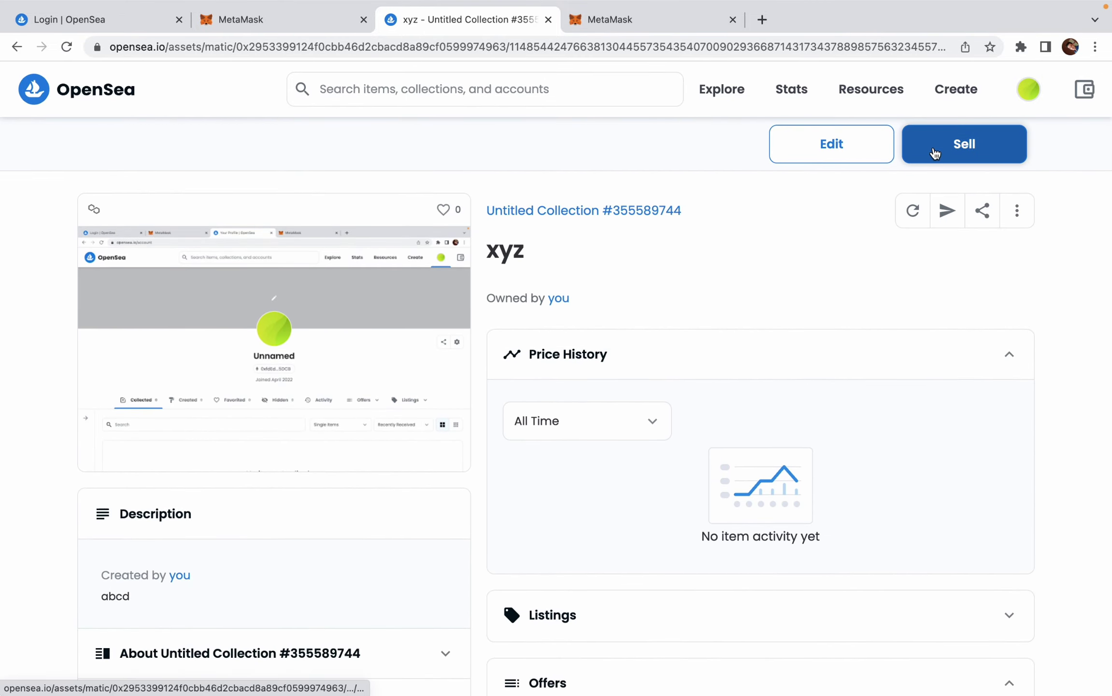
- Put the xyz item up for sale with a price of 100 ETH
click(934, 153)
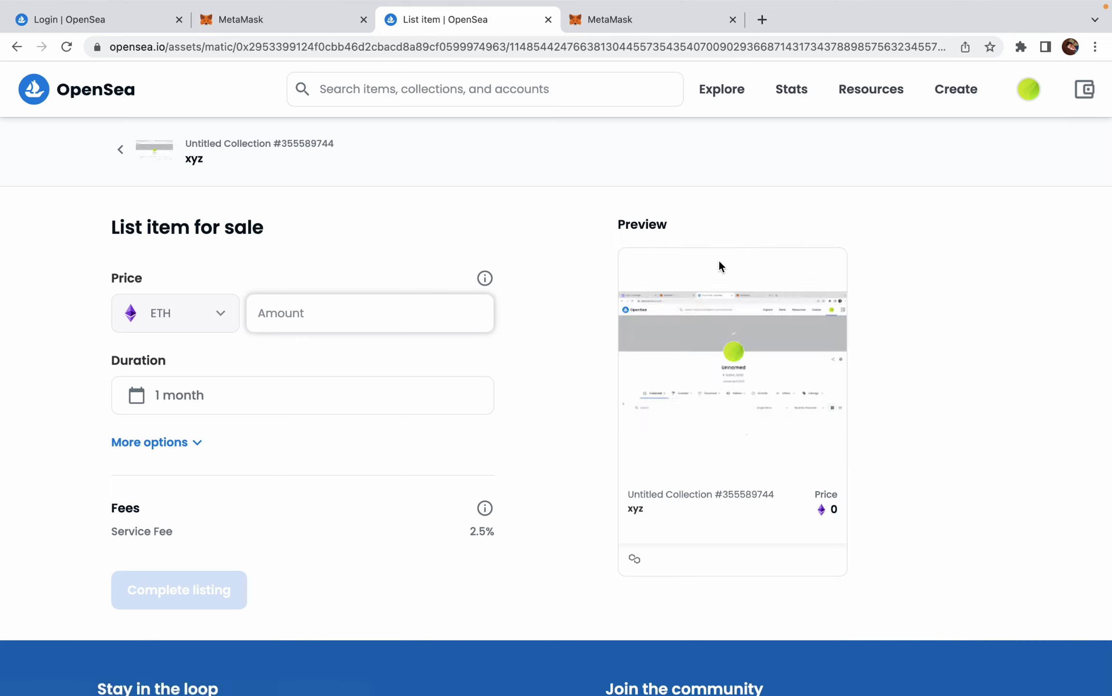
click(338, 310)
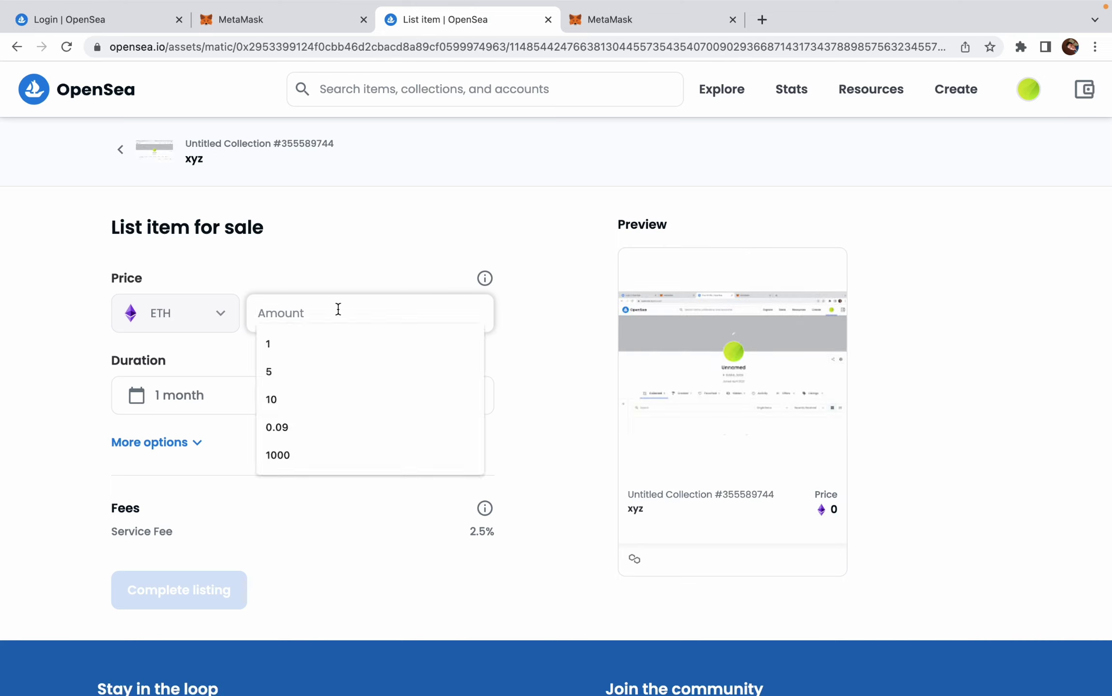
text(100)
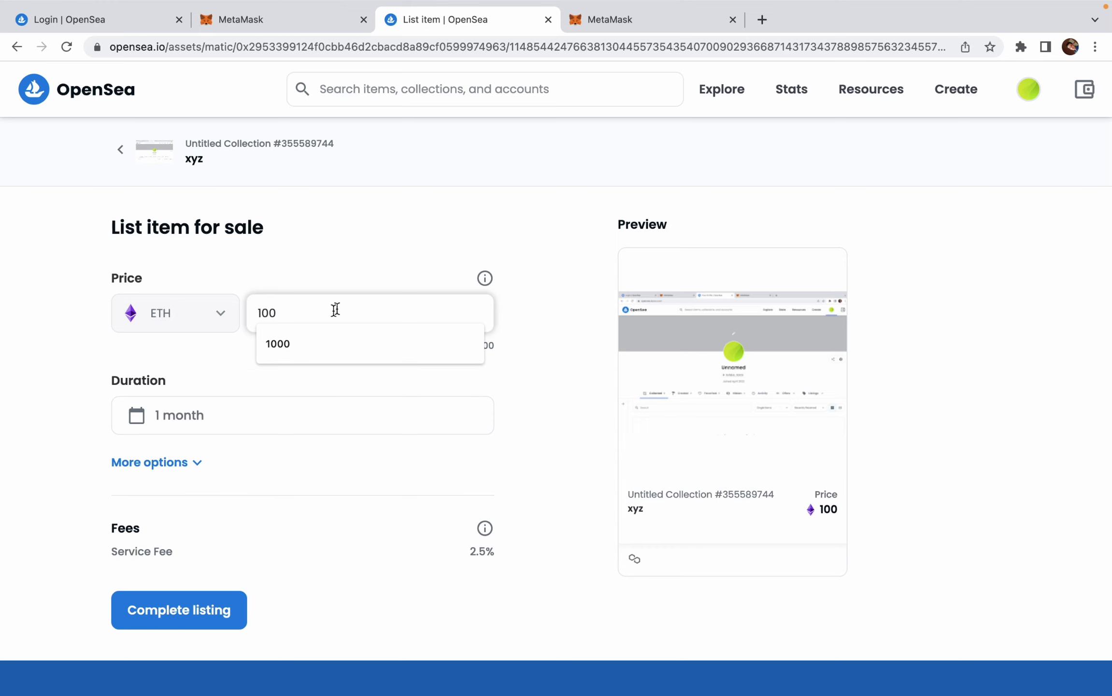
- Check the listing's duration settings and review its price, fees and preview
scroll(243, 536, down, 1)
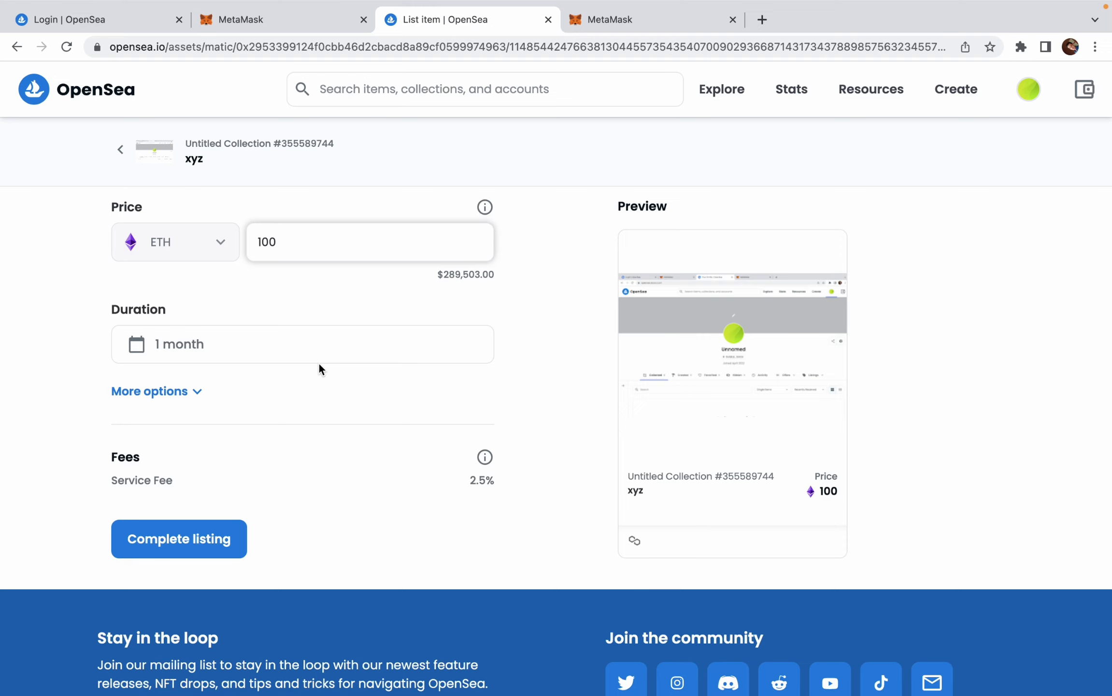
click(292, 360)
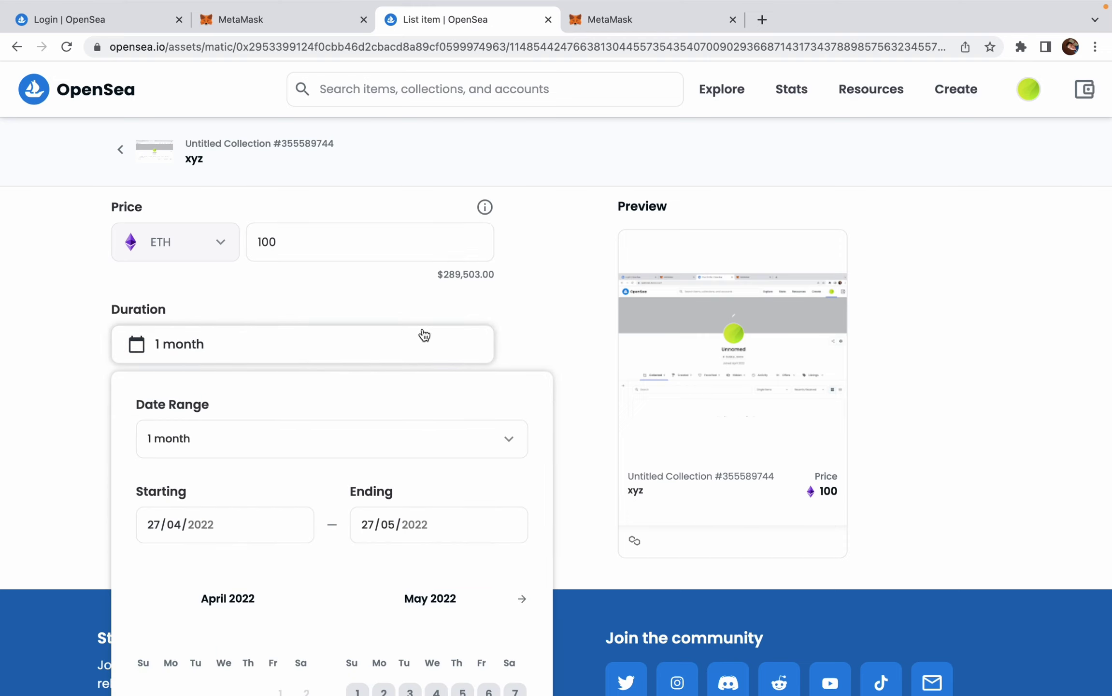
click(398, 295)
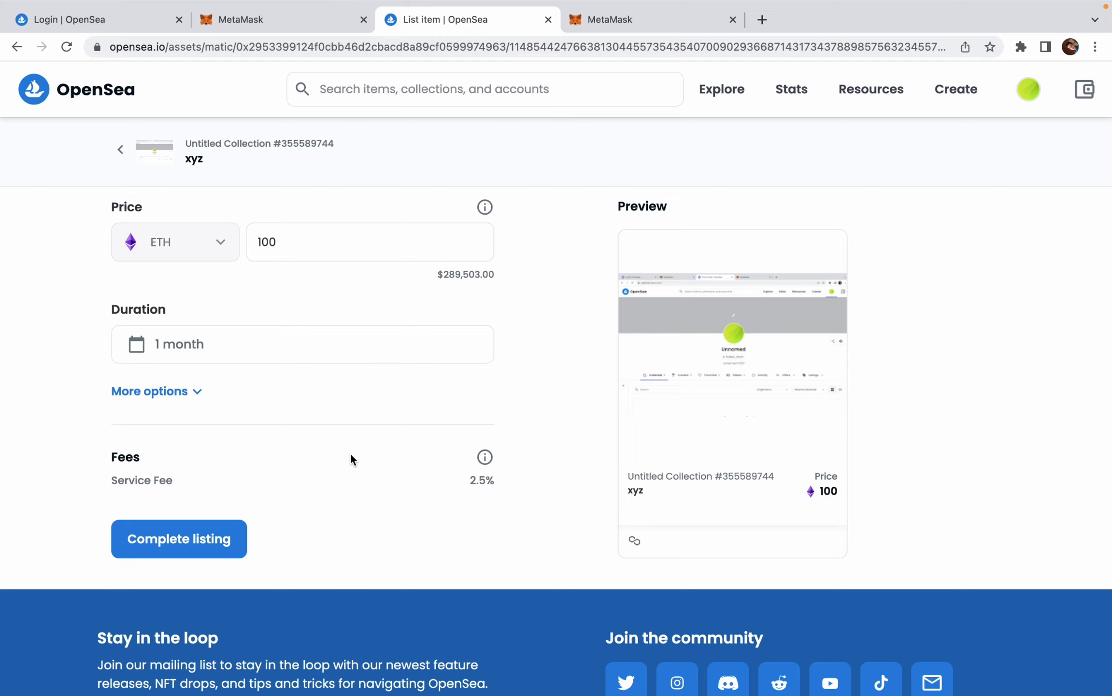
scroll(351, 457, down, 3)
scroll(350, 457, up, 3)
scroll(351, 456, up, 3)
scroll(350, 456, down, 3)
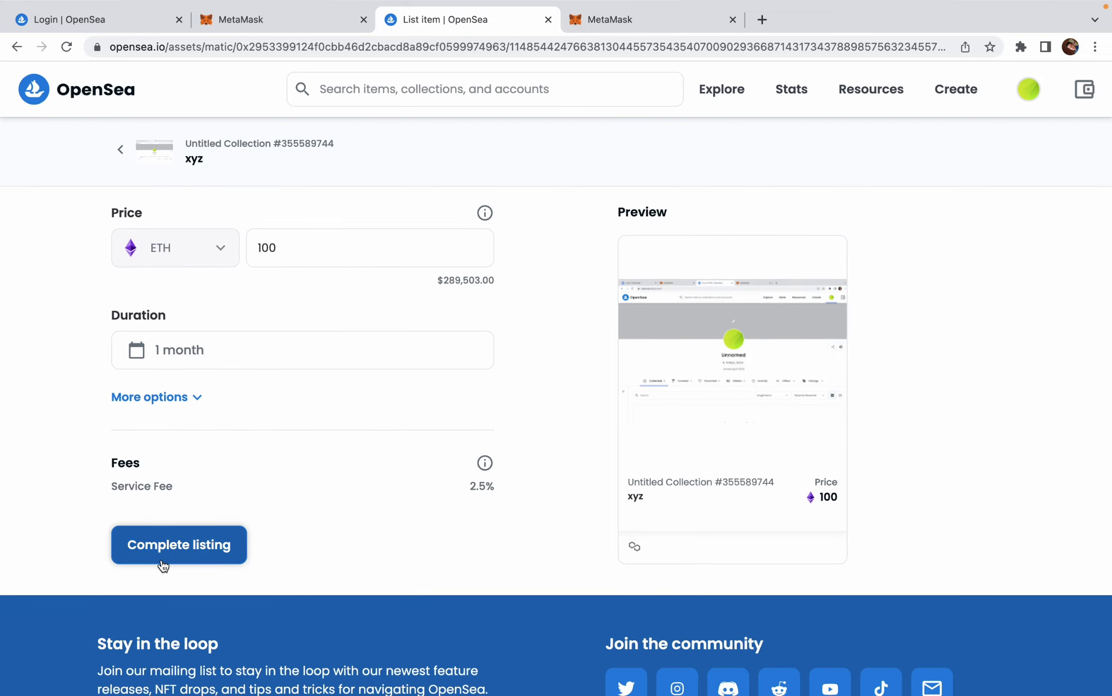
- Submit the listing, and unlock selling functionality and currency by signing both MetaMask signature requests
click(204, 553)
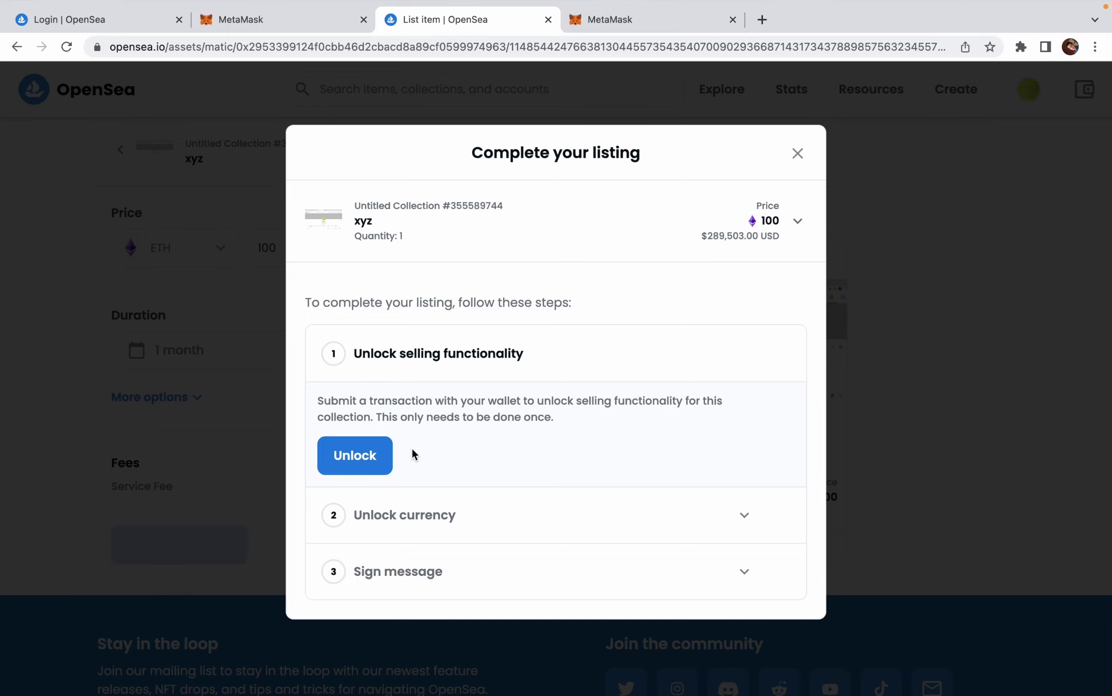
click(372, 454)
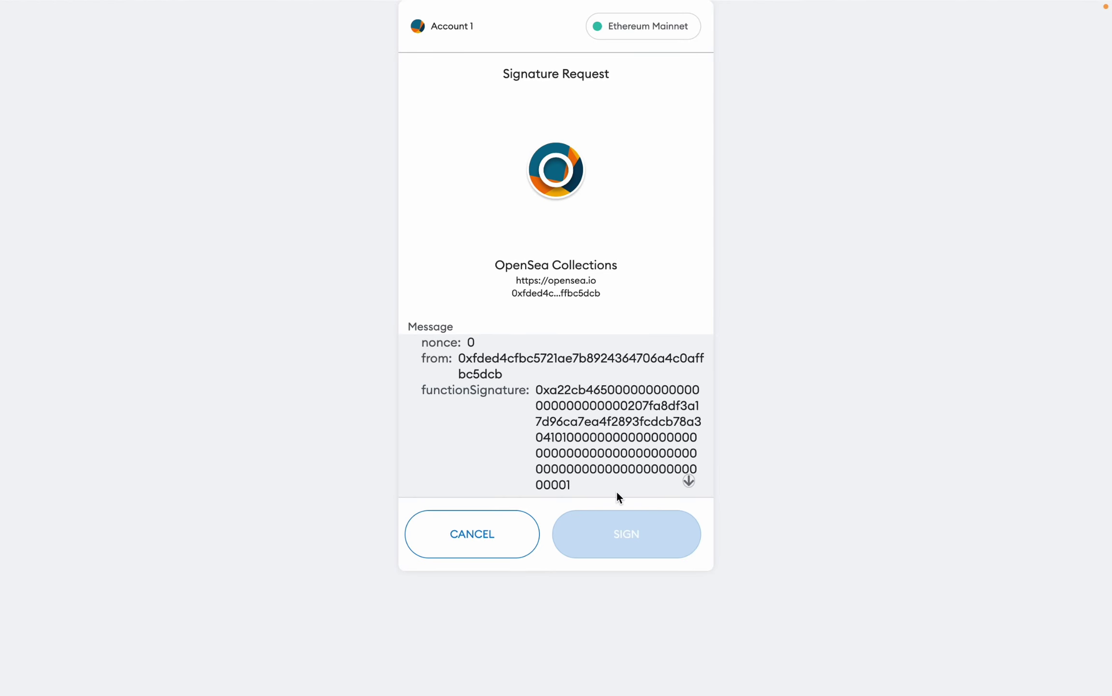
scroll(539, 440, down, 2)
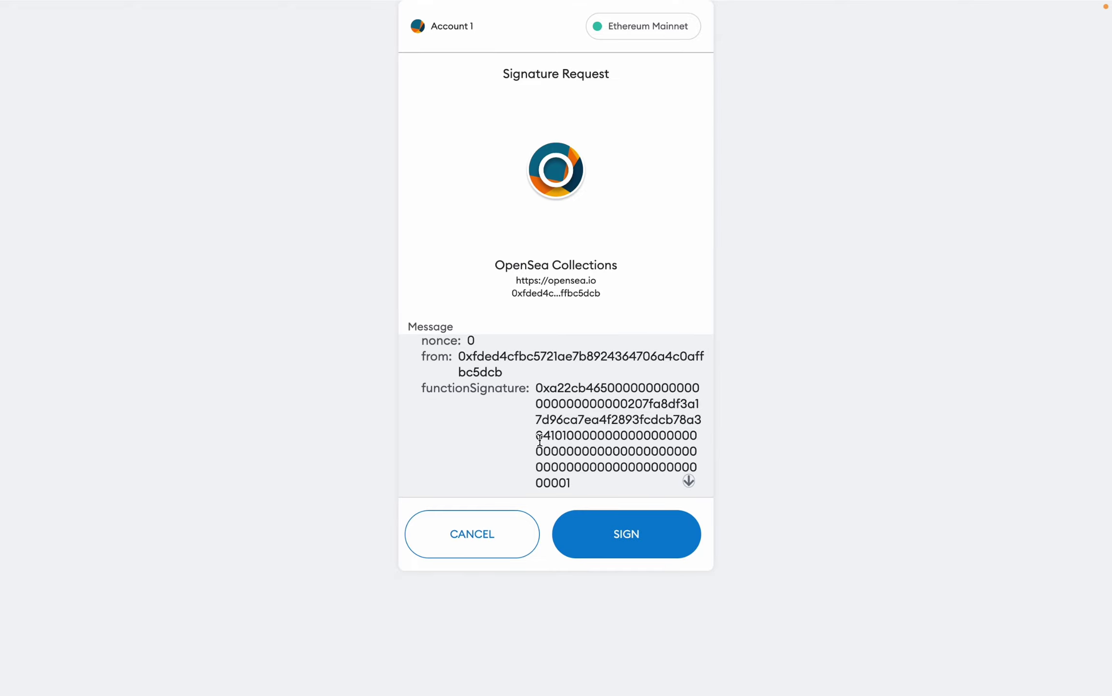
click(614, 540)
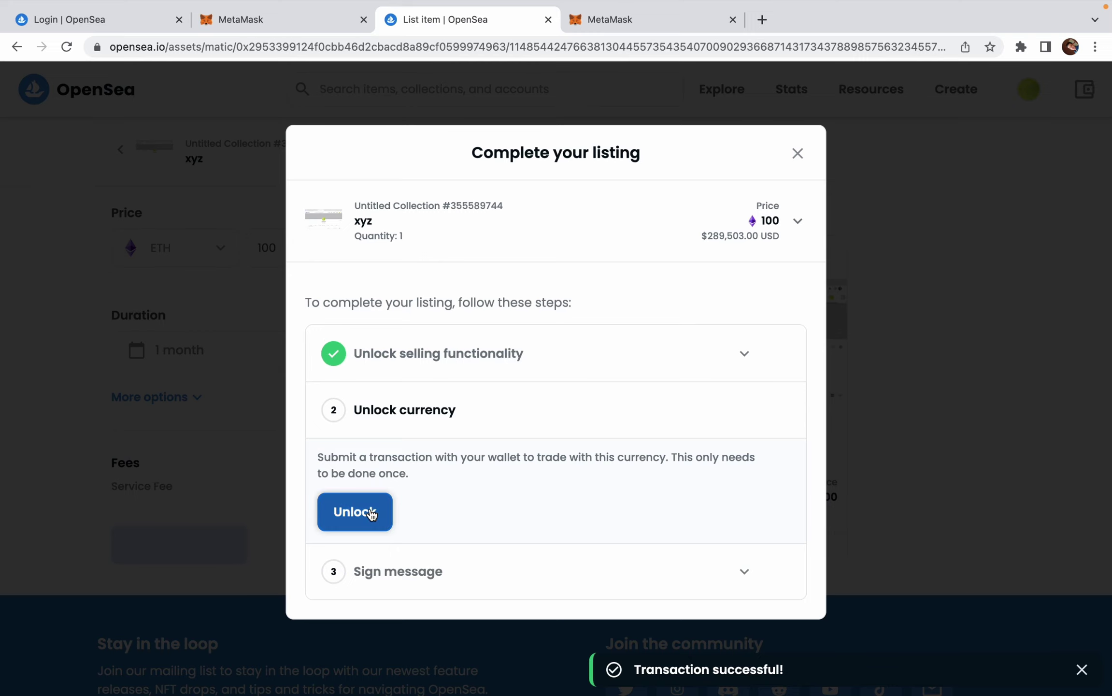
click(371, 512)
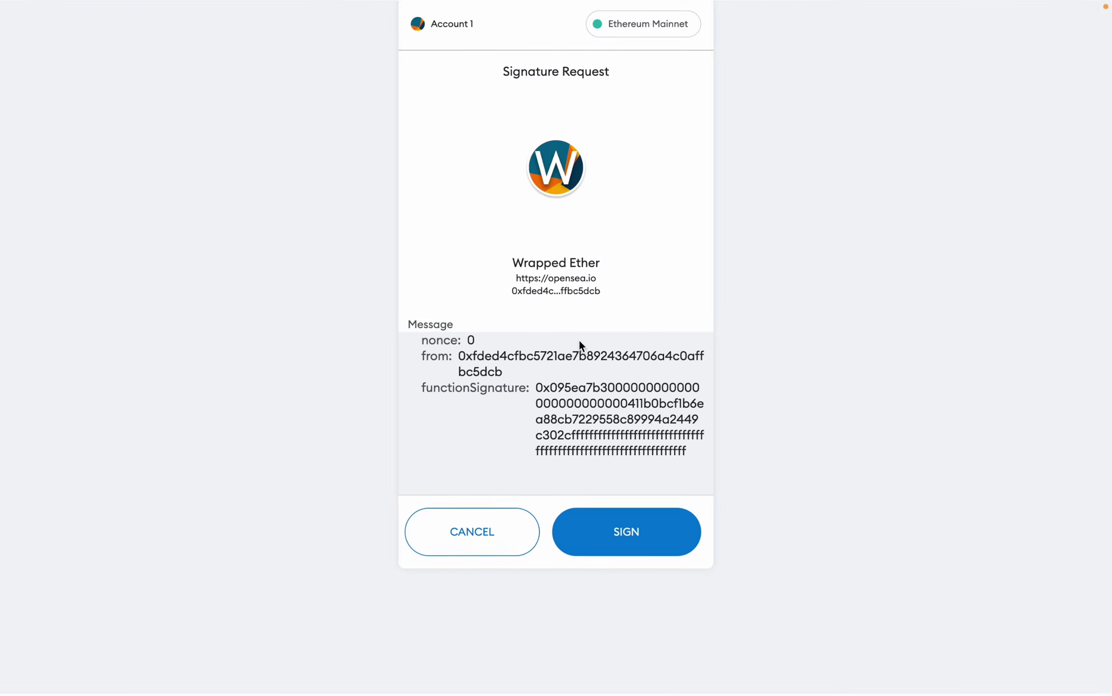
click(638, 541)
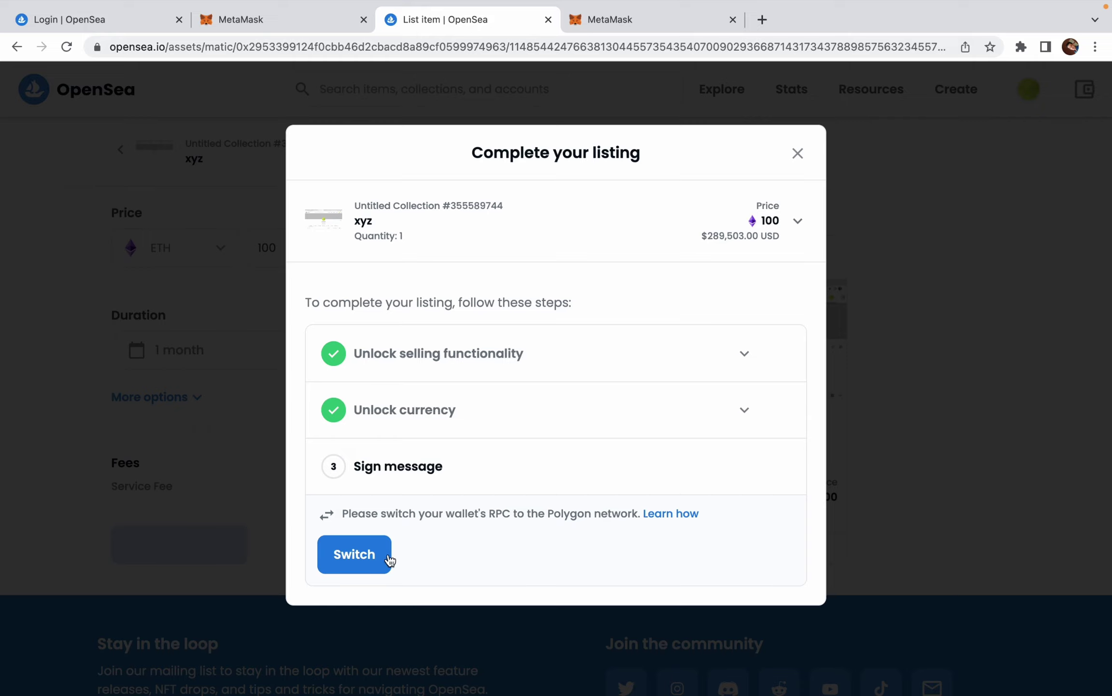
- Switch the wallet to the Polygon network, approving in MetaMask both the addition of the network and the switch
click(390, 560)
click(370, 568)
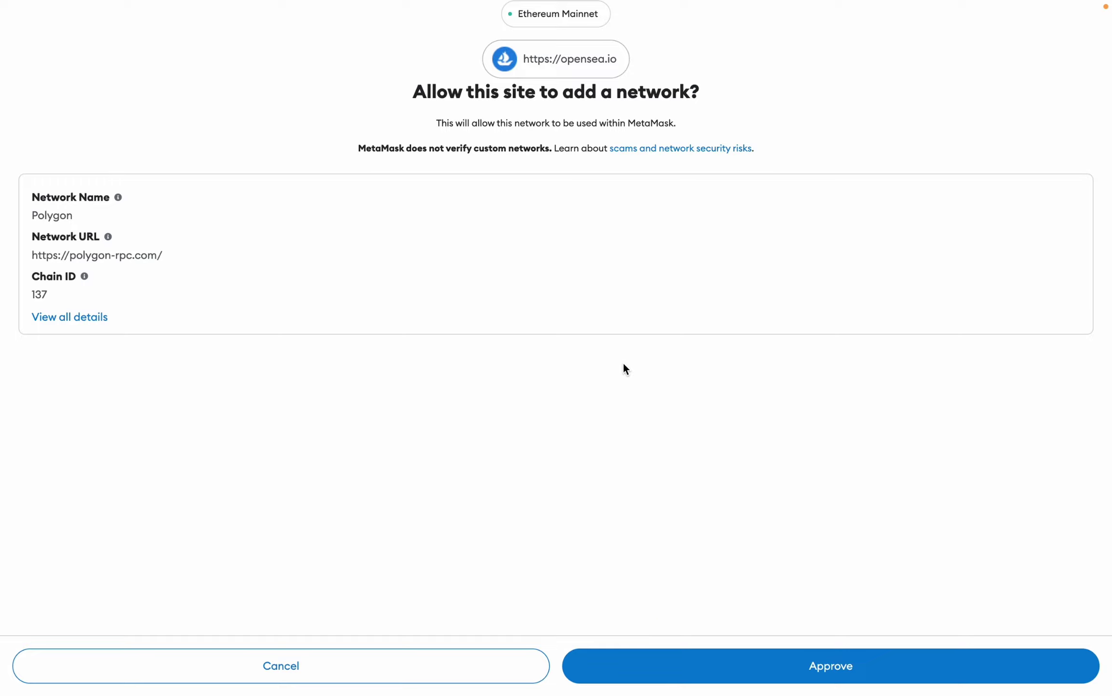
click(655, 675)
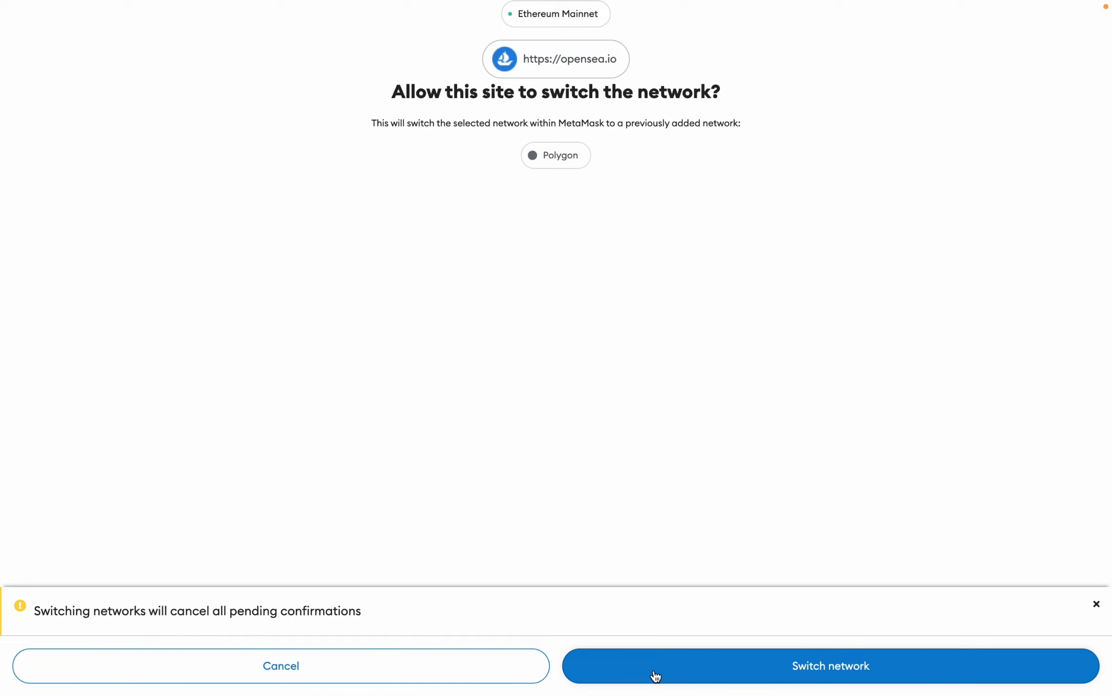
click(690, 673)
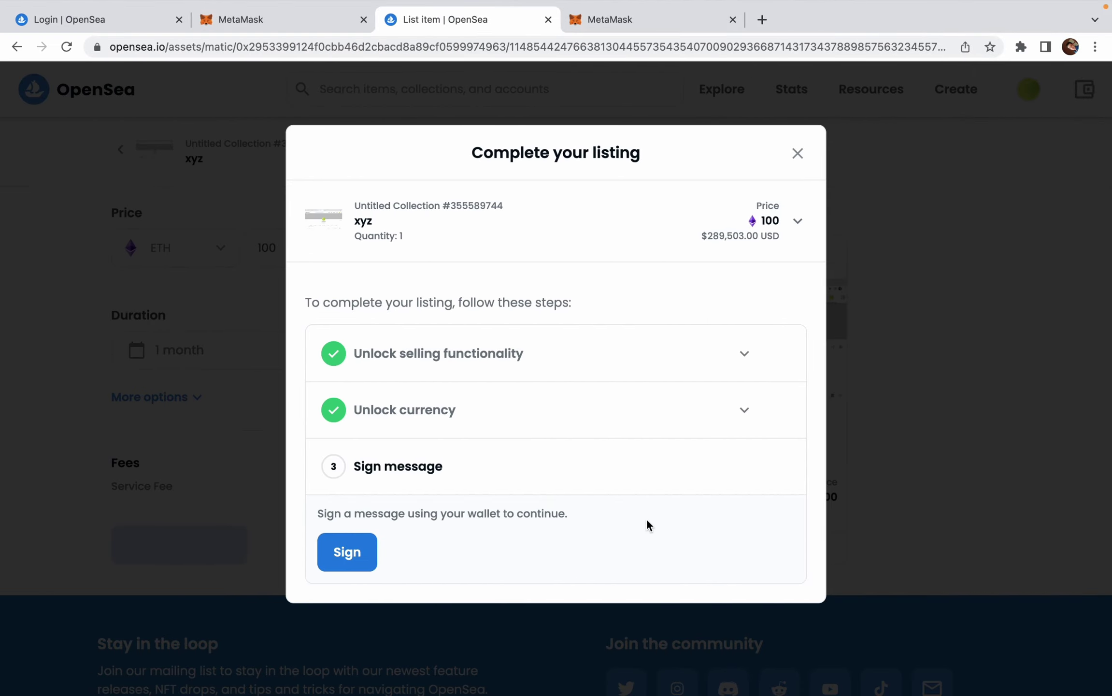
- Sign the final listing message for the xyz item in MetaMask, reading the request to its end, and dismiss the listing confirmation
click(347, 551)
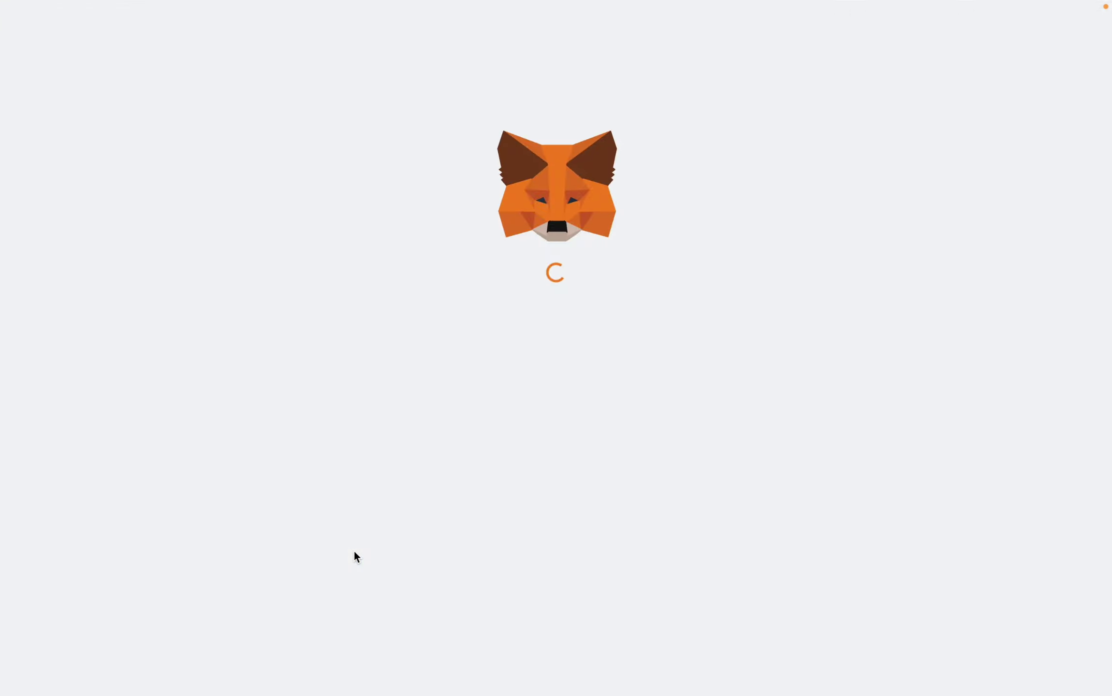
scroll(515, 450, down, 5)
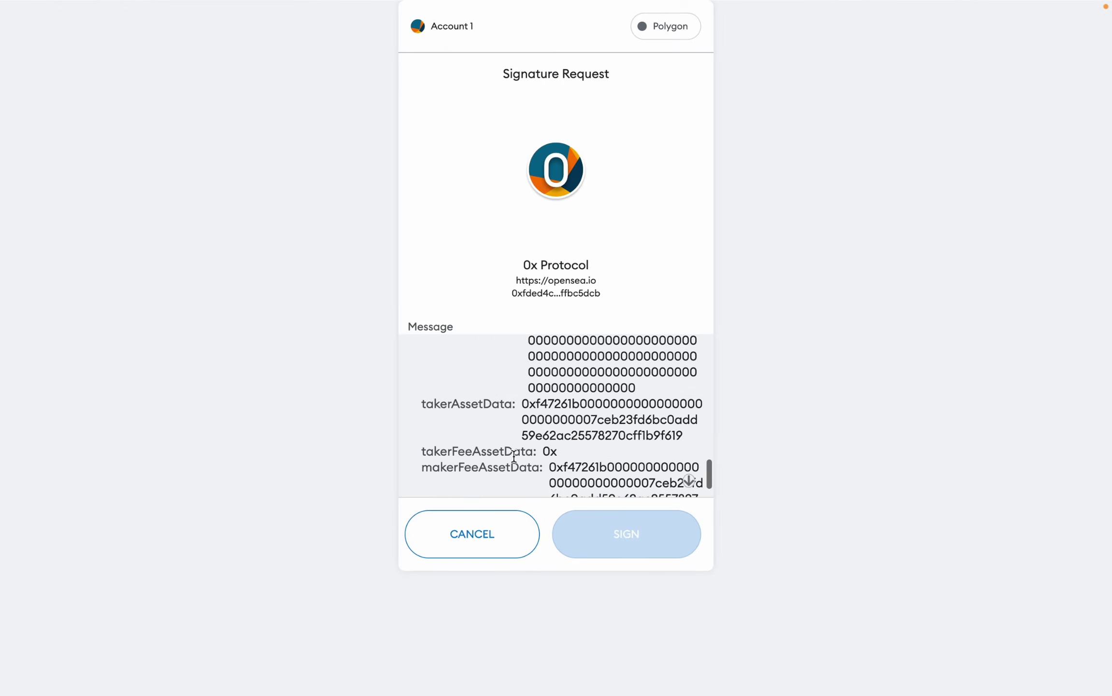
scroll(572, 410, down, 2)
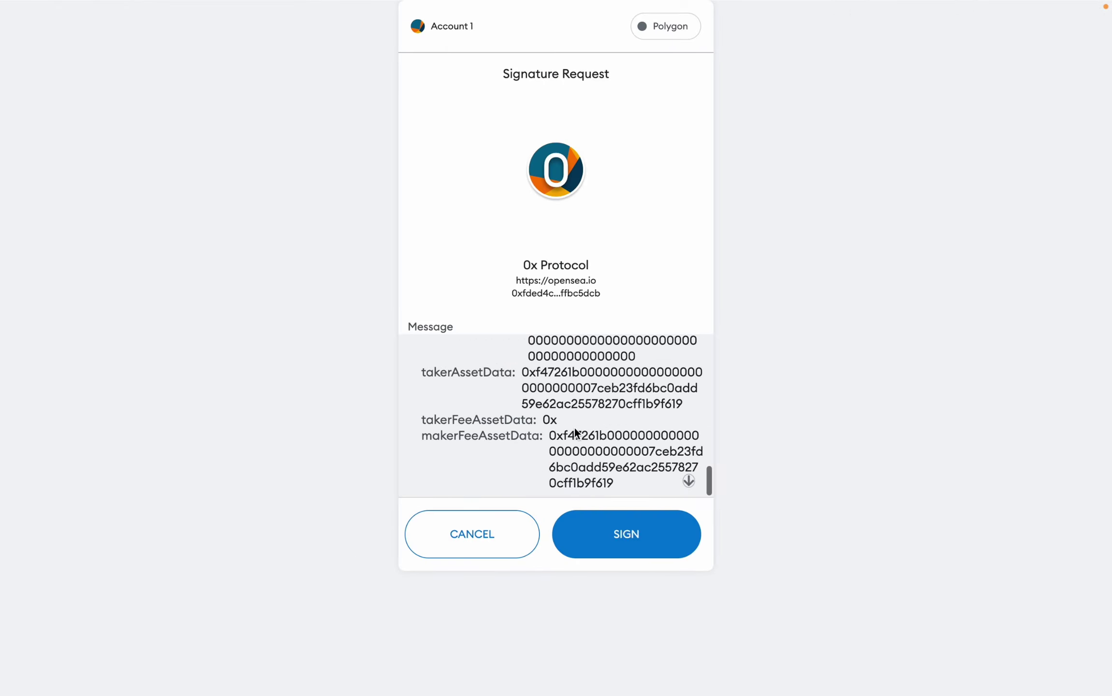
click(608, 533)
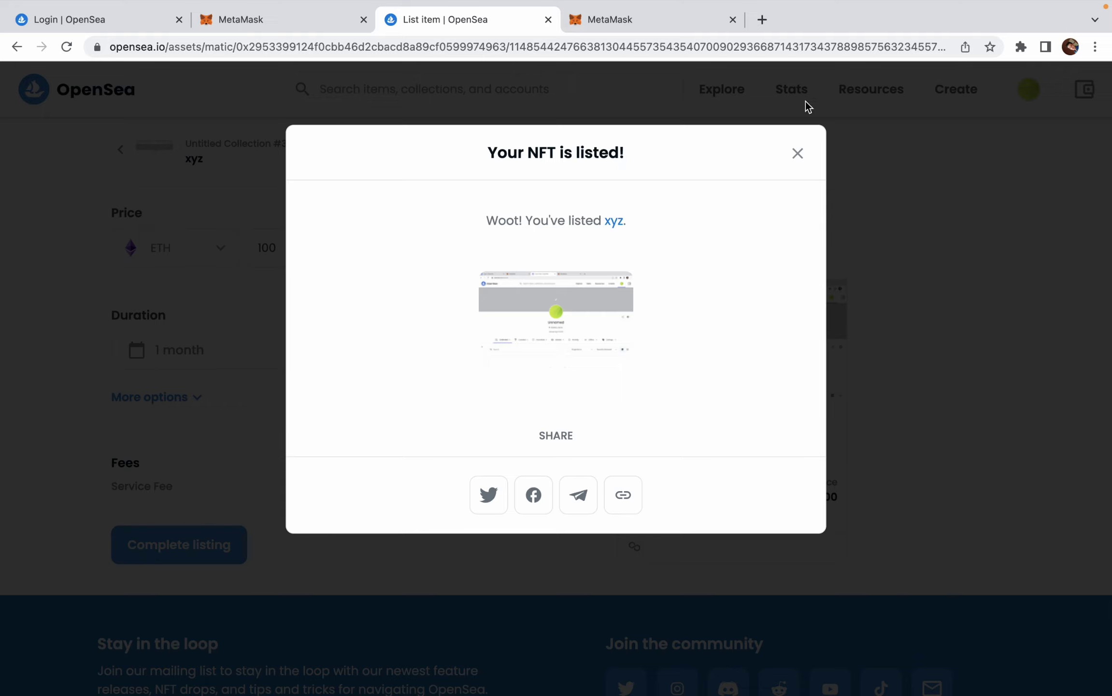
click(797, 152)
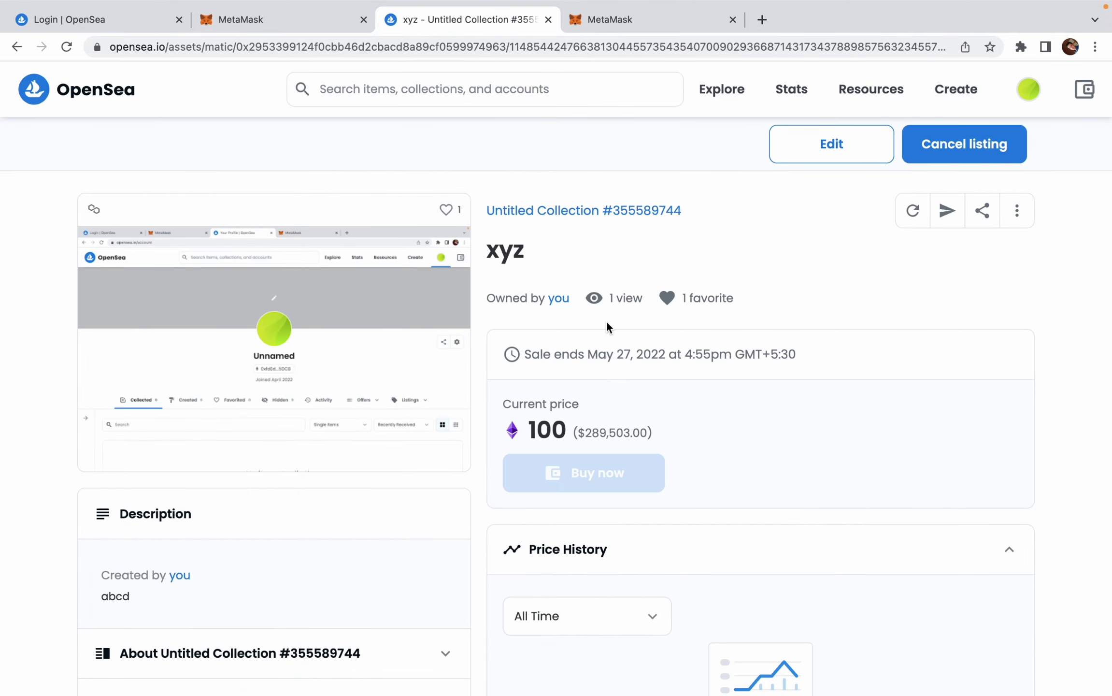
- Review the listed xyz item's page, including its sale end date, current price, price history and listings sections
scroll(606, 321, down, 2)
scroll(606, 321, down, 2)
scroll(606, 320, down, 3)
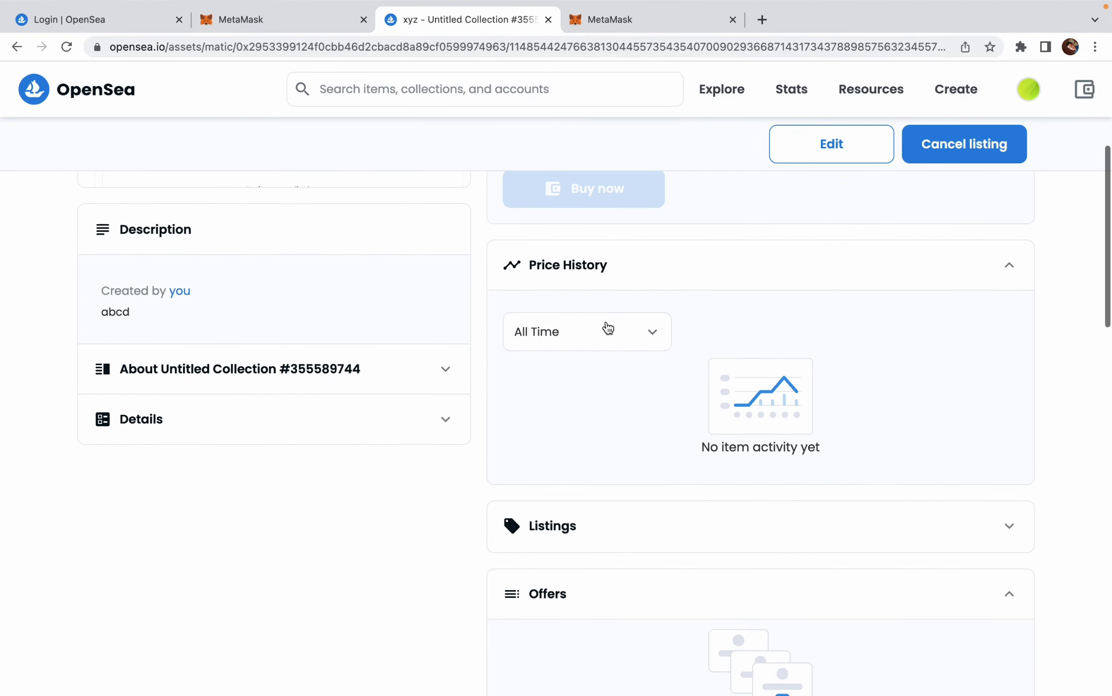
scroll(606, 320, up, 7)
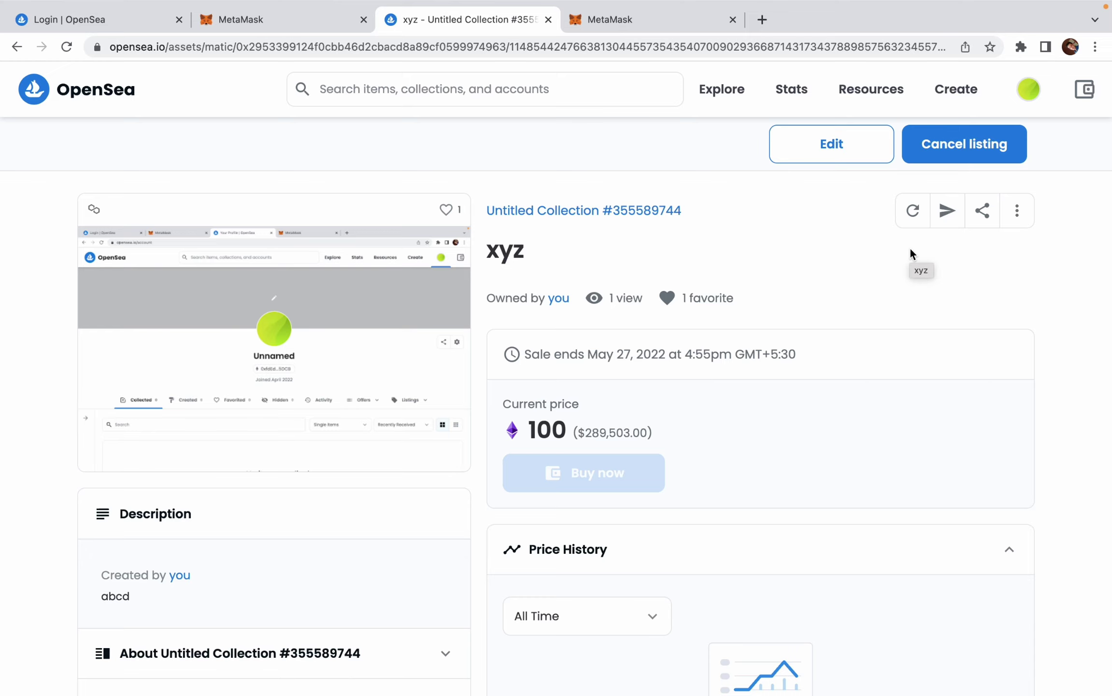
mouse_move(831, 6)
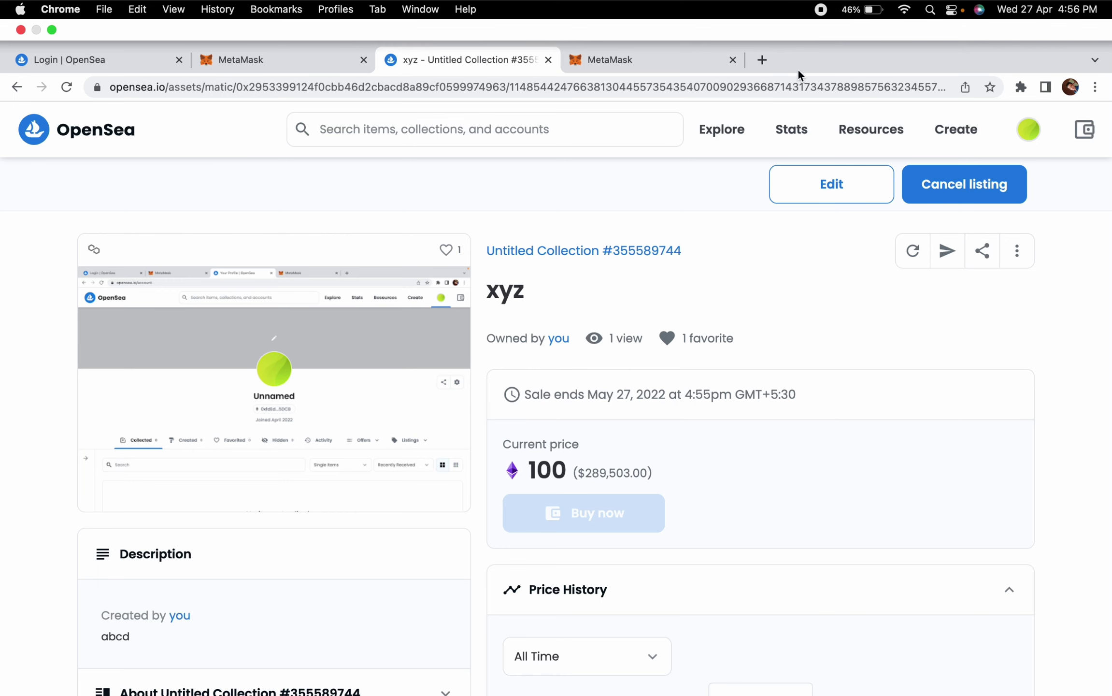